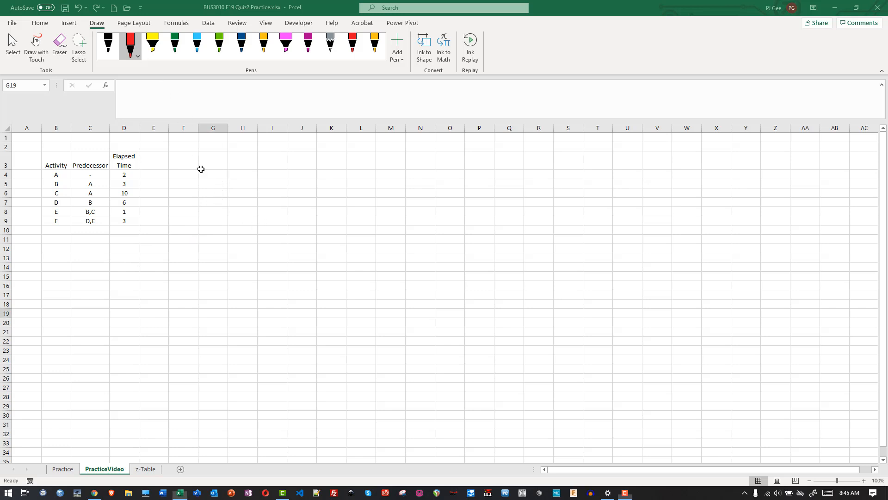
- Handwrite the red ink note "1. DRAW" beside the activity table, near cells G3 to I3
{"action": "left_click_drag", "start_coordinate": [201, 178], "coordinate": [200, 171]}
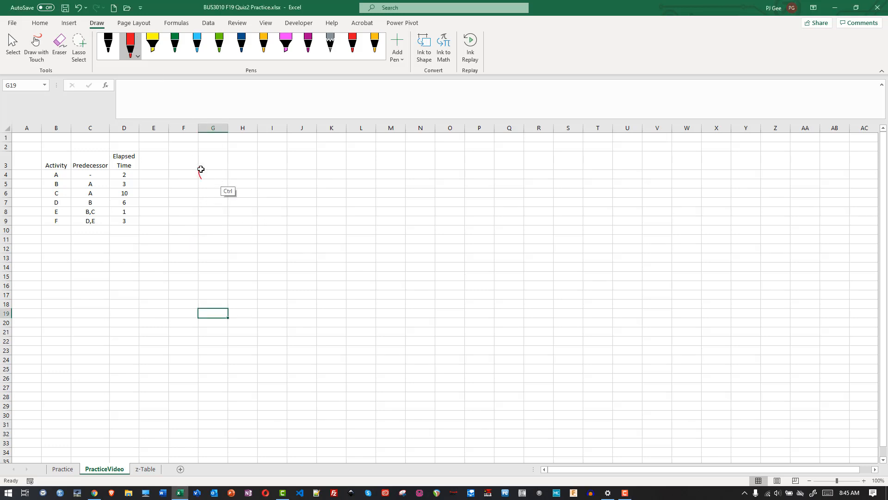
{"action": "key", "text": "ctrl+z"}
{"action": "left_click_drag", "start_coordinate": [204, 165], "coordinate": [202, 168]}
{"action": "left_click_drag", "start_coordinate": [208, 172], "coordinate": [211, 171]}
{"action": "left_click_drag", "start_coordinate": [225, 160], "coordinate": [224, 168]}
{"action": "left_click_drag", "start_coordinate": [235, 161], "coordinate": [239, 167]}
{"action": "left_click_drag", "start_coordinate": [241, 168], "coordinate": [247, 165]}
{"action": "left_click_drag", "start_coordinate": [251, 165], "coordinate": [262, 161]}
- Draw the network's first oval nodes, "A 2", "B 3" and "C 10", with lines connecting A to B and A to C
{"action": "mouse_move", "coordinate": [327, 193]}
{"action": "left_mouse_down"}
{"action": "mouse_move", "coordinate": [359, 213]}
{"action": "mouse_move", "coordinate": [387, 199]}
{"action": "mouse_move", "coordinate": [356, 186]}
{"action": "mouse_move", "coordinate": [329, 195]}
{"action": "left_mouse_up"}
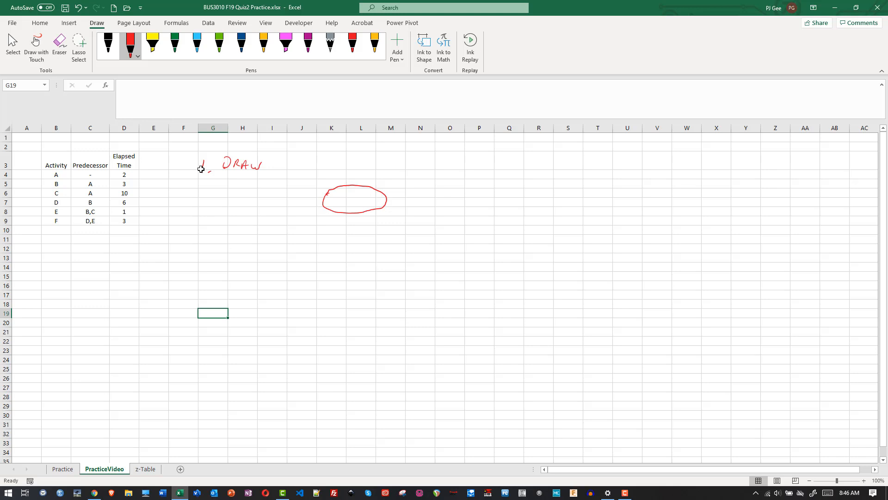
{"action": "mouse_move", "coordinate": [327, 203]}
{"action": "left_mouse_down"}
{"action": "mouse_move", "coordinate": [362, 206]}
{"action": "mouse_move", "coordinate": [449, 153]}
{"action": "mouse_move", "coordinate": [444, 175]}
{"action": "left_mouse_up"}
{"action": "left_click_drag", "start_coordinate": [446, 168], "coordinate": [461, 177]}
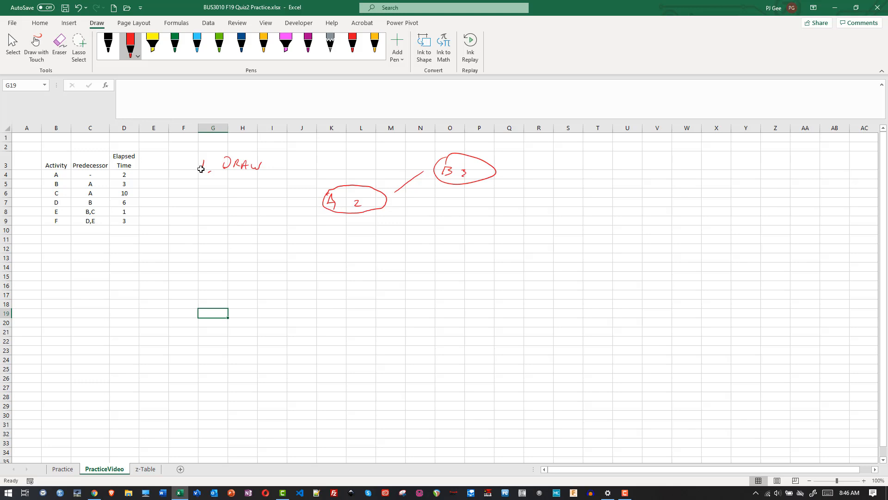
{"action": "mouse_move", "coordinate": [382, 211]}
{"action": "left_mouse_down"}
{"action": "mouse_move", "coordinate": [432, 230]}
{"action": "mouse_move", "coordinate": [437, 221]}
{"action": "mouse_move", "coordinate": [434, 248]}
{"action": "mouse_move", "coordinate": [458, 250]}
{"action": "left_mouse_up"}
{"action": "mouse_move", "coordinate": [456, 210]}
{"action": "left_mouse_down"}
{"action": "mouse_move", "coordinate": [492, 226]}
{"action": "mouse_move", "coordinate": [469, 252]}
{"action": "mouse_move", "coordinate": [448, 235]}
{"action": "mouse_move", "coordinate": [455, 239]}
{"action": "left_mouse_up"}
{"action": "left_click_drag", "start_coordinate": [459, 235], "coordinate": [465, 238]}
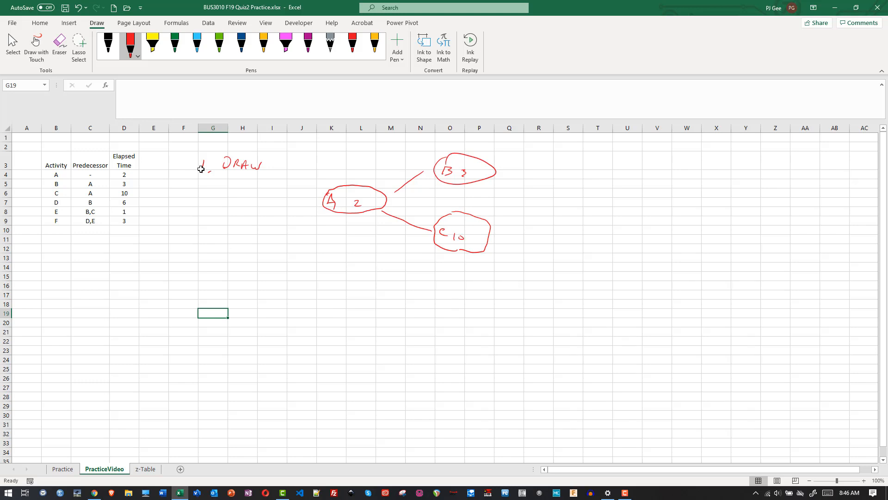
- Add nodes "D 6", "E 1" and "F 3", linking B to D, B and C to E, and D and E to F
{"action": "mouse_move", "coordinate": [505, 164]}
{"action": "left_mouse_down"}
{"action": "mouse_move", "coordinate": [532, 151]}
{"action": "mouse_move", "coordinate": [595, 161]}
{"action": "mouse_move", "coordinate": [599, 146]}
{"action": "mouse_move", "coordinate": [552, 141]}
{"action": "mouse_move", "coordinate": [554, 153]}
{"action": "mouse_move", "coordinate": [574, 155]}
{"action": "left_mouse_up"}
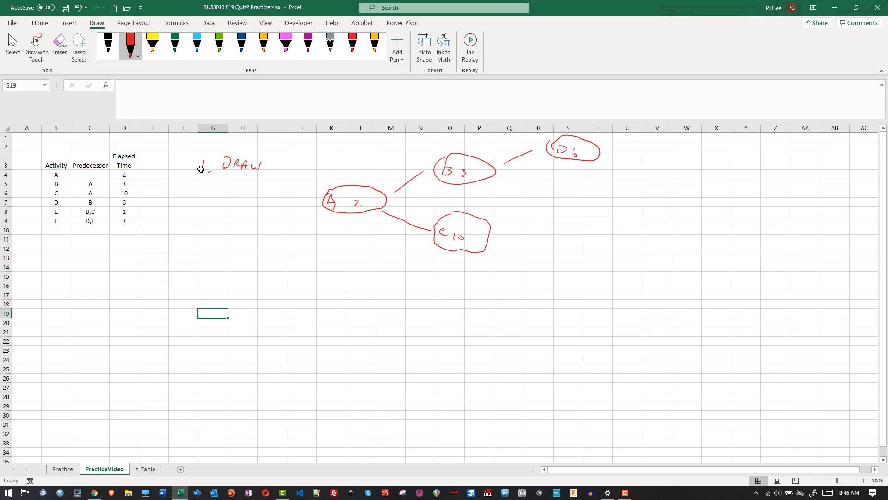
{"action": "mouse_move", "coordinate": [556, 189]}
{"action": "left_mouse_down"}
{"action": "mouse_move", "coordinate": [542, 190]}
{"action": "mouse_move", "coordinate": [535, 207]}
{"action": "mouse_move", "coordinate": [562, 216]}
{"action": "mouse_move", "coordinate": [595, 210]}
{"action": "mouse_move", "coordinate": [590, 189]}
{"action": "mouse_move", "coordinate": [559, 186]}
{"action": "left_mouse_up"}
{"action": "left_click_drag", "start_coordinate": [484, 176], "coordinate": [527, 188]}
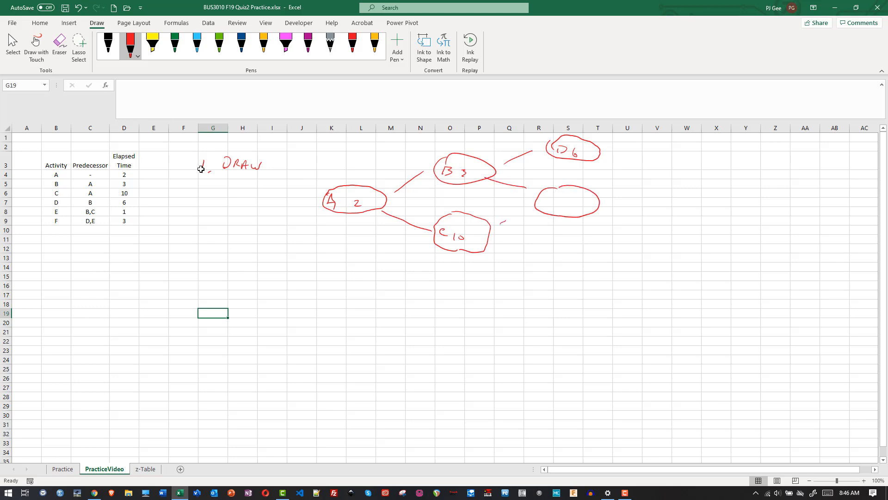
{"action": "left_click_drag", "start_coordinate": [506, 221], "coordinate": [555, 198]}
{"action": "mouse_move", "coordinate": [605, 157]}
{"action": "left_mouse_down"}
{"action": "mouse_move", "coordinate": [643, 172]}
{"action": "mouse_move", "coordinate": [615, 194]}
{"action": "mouse_move", "coordinate": [639, 184]}
{"action": "left_mouse_up"}
{"action": "mouse_move", "coordinate": [679, 156]}
{"action": "left_mouse_down"}
{"action": "mouse_move", "coordinate": [664, 156]}
{"action": "mouse_move", "coordinate": [656, 182]}
{"action": "mouse_move", "coordinate": [699, 185]}
{"action": "mouse_move", "coordinate": [678, 155]}
{"action": "mouse_move", "coordinate": [659, 179]}
{"action": "mouse_move", "coordinate": [680, 178]}
{"action": "left_mouse_up"}
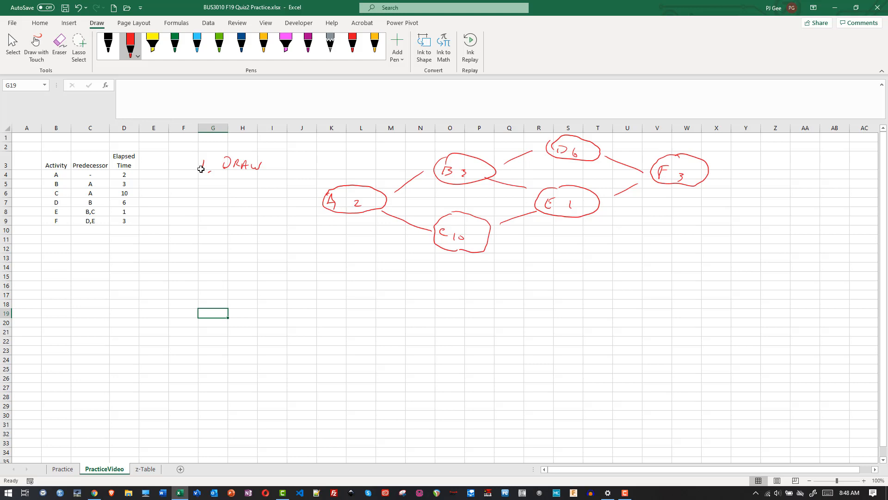
- Write "2. Analyze" under the first note and mark early times above A (0, 2), B (2, 5) and C (2, 12)
{"action": "mouse_move", "coordinate": [198, 180]}
{"action": "left_mouse_down"}
{"action": "mouse_move", "coordinate": [207, 192]}
{"action": "mouse_move", "coordinate": [232, 191]}
{"action": "mouse_move", "coordinate": [251, 173]}
{"action": "mouse_move", "coordinate": [258, 197]}
{"action": "left_mouse_up"}
{"action": "left_click_drag", "start_coordinate": [327, 175], "coordinate": [378, 185]}
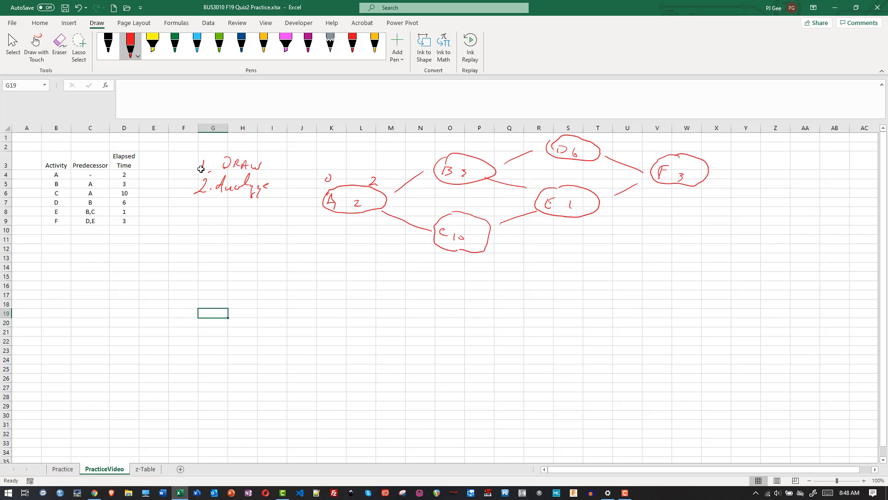
{"action": "left_click_drag", "start_coordinate": [433, 152], "coordinate": [435, 158]}
{"action": "left_click_drag", "start_coordinate": [434, 210], "coordinate": [443, 214]}
{"action": "left_click_drag", "start_coordinate": [482, 149], "coordinate": [484, 156]}
{"action": "left_click_drag", "start_coordinate": [487, 209], "coordinate": [493, 214]}
- Mark early times above D (5, 11), E (12, 13) and F (13, 16), and add "ES/EF" beside the Analyze note
{"action": "left_click_drag", "start_coordinate": [535, 136], "coordinate": [532, 143]}
{"action": "left_click_drag", "start_coordinate": [540, 180], "coordinate": [546, 184]}
{"action": "mouse_move", "coordinate": [706, 150]}
{"action": "left_mouse_down"}
{"action": "mouse_move", "coordinate": [702, 159]}
{"action": "mouse_move", "coordinate": [709, 157]}
{"action": "left_mouse_up"}
{"action": "left_click_drag", "start_coordinate": [277, 173], "coordinate": [279, 179]}
{"action": "left_click_drag", "start_coordinate": [276, 177], "coordinate": [283, 178]}
{"action": "left_click_drag", "start_coordinate": [293, 169], "coordinate": [303, 172]}
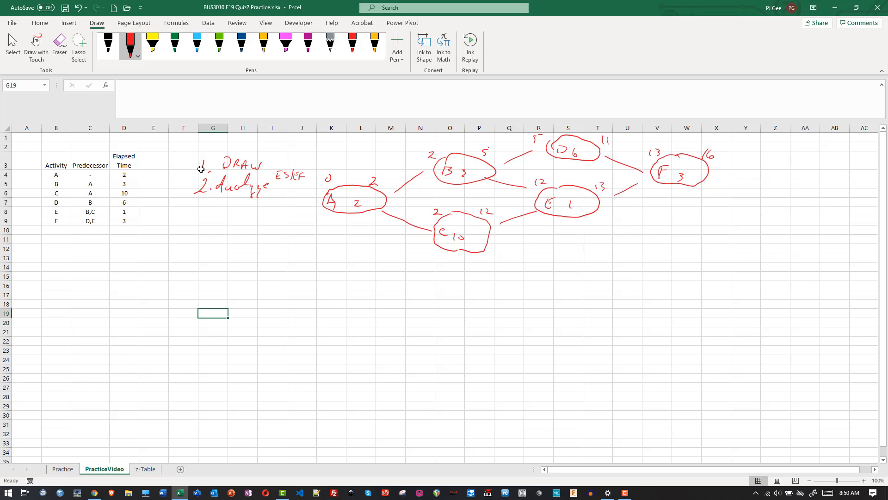
- Write note 3 for "LS/LF" and mark late times below F (13, 16), E (12, 13), D (7, 13) and B (9, 12)
{"action": "left_click_drag", "start_coordinate": [194, 206], "coordinate": [194, 213]}
{"action": "mouse_move", "coordinate": [281, 202]}
{"action": "left_mouse_down"}
{"action": "mouse_move", "coordinate": [275, 211]}
{"action": "mouse_move", "coordinate": [286, 207]}
{"action": "left_mouse_up"}
{"action": "left_click_drag", "start_coordinate": [656, 189], "coordinate": [655, 198]}
{"action": "left_click_drag", "start_coordinate": [604, 208], "coordinate": [604, 216]}
{"action": "left_click_drag", "start_coordinate": [545, 157], "coordinate": [546, 165]}
{"action": "left_click_drag", "start_coordinate": [543, 161], "coordinate": [548, 161]}
{"action": "left_click_drag", "start_coordinate": [486, 183], "coordinate": [495, 188]}
{"action": "left_click_drag", "start_coordinate": [438, 182], "coordinate": [434, 192]}
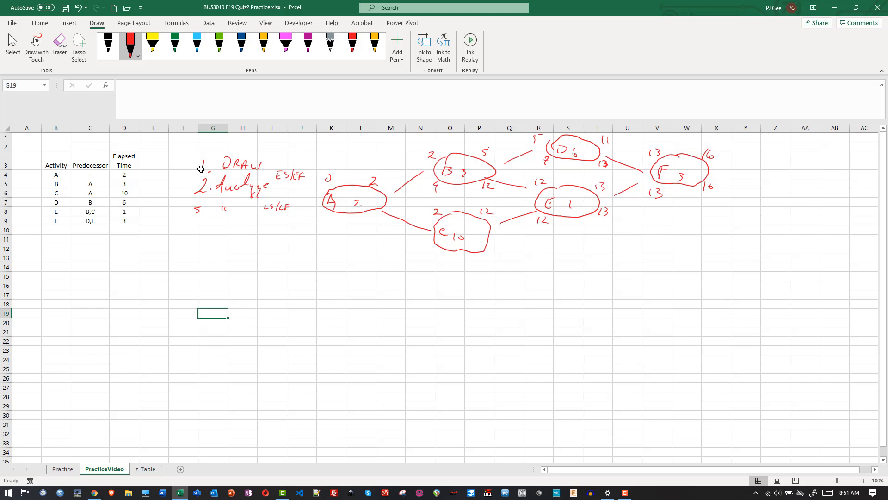
- Mark the late start and finish times below C (2, 12) and A (0, 2)
{"action": "left_click_drag", "start_coordinate": [493, 245], "coordinate": [499, 251]}
{"action": "left_click_drag", "start_coordinate": [430, 250], "coordinate": [437, 254]}
{"action": "left_click_drag", "start_coordinate": [371, 212], "coordinate": [379, 219]}
{"action": "left_click_drag", "start_coordinate": [328, 216], "coordinate": [315, 214]}
- Handwrite the critical path note "4 CP? A C E F" below note 3
{"action": "mouse_move", "coordinate": [192, 223]}
{"action": "left_mouse_down"}
{"action": "mouse_move", "coordinate": [191, 236]}
{"action": "mouse_move", "coordinate": [221, 234]}
{"action": "left_mouse_up"}
{"action": "mouse_move", "coordinate": [243, 226]}
{"action": "left_mouse_down"}
{"action": "mouse_move", "coordinate": [239, 234]}
{"action": "mouse_move", "coordinate": [247, 235]}
{"action": "left_mouse_up"}
{"action": "left_click_drag", "start_coordinate": [240, 232], "coordinate": [265, 235]}
{"action": "left_click_drag", "start_coordinate": [266, 226], "coordinate": [273, 226]}
{"action": "mouse_move", "coordinate": [266, 232]}
{"action": "left_mouse_down"}
{"action": "mouse_move", "coordinate": [277, 235]}
{"action": "mouse_move", "coordinate": [287, 224]}
{"action": "left_mouse_up"}
{"action": "left_click_drag", "start_coordinate": [278, 230], "coordinate": [284, 230]}
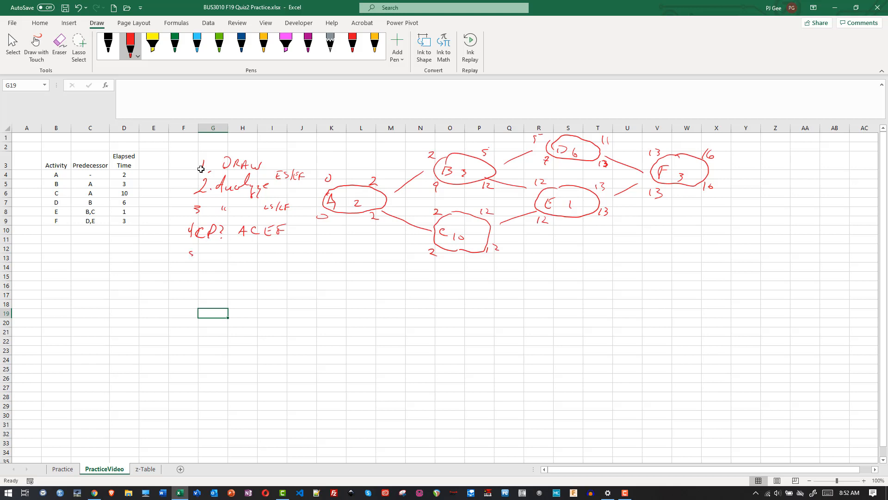
- Handwrite "5 How long? 16" and "6 Slack act? B D" below the critical path note
{"action": "left_click_drag", "start_coordinate": [190, 250], "coordinate": [197, 249]}
{"action": "mouse_move", "coordinate": [210, 246]}
{"action": "left_mouse_down"}
{"action": "mouse_move", "coordinate": [209, 255]}
{"action": "mouse_move", "coordinate": [243, 251]}
{"action": "mouse_move", "coordinate": [245, 259]}
{"action": "mouse_move", "coordinate": [276, 253]}
{"action": "left_mouse_up"}
{"action": "left_click_drag", "start_coordinate": [189, 266], "coordinate": [236, 270]}
{"action": "left_click_drag", "start_coordinate": [252, 266], "coordinate": [253, 271]}
{"action": "left_click_drag", "start_coordinate": [260, 263], "coordinate": [272, 267]}
{"action": "left_click", "coordinate": [266, 271]}
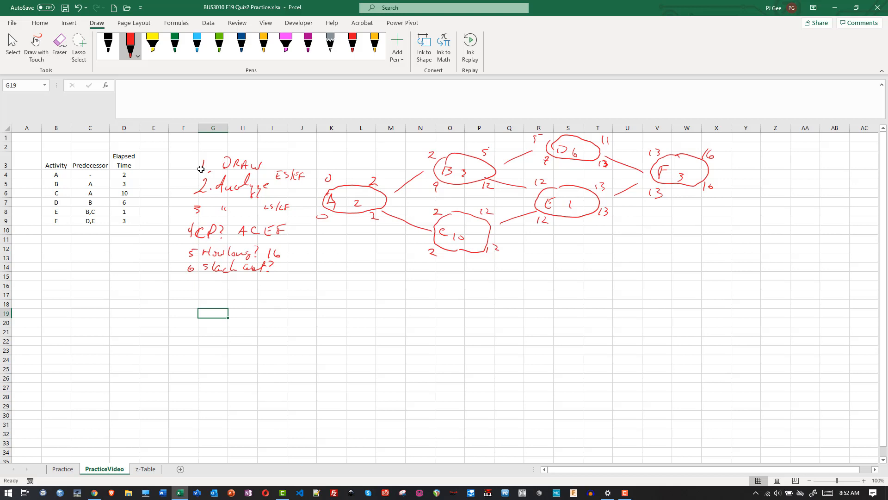
{"action": "mouse_move", "coordinate": [291, 261]}
{"action": "left_mouse_down"}
{"action": "mouse_move", "coordinate": [292, 274]}
{"action": "mouse_move", "coordinate": [314, 272]}
{"action": "left_mouse_up"}
- Fill the table rows of critical activities A, C, E and F with yellow across columns B to D
{"action": "left_click", "coordinate": [56, 175]}
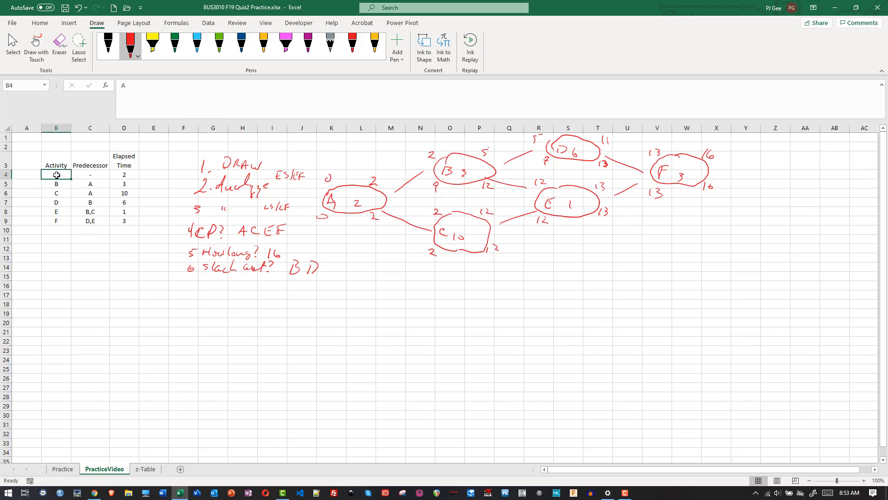
{"action": "left_click_drag", "start_coordinate": [56, 175], "coordinate": [121, 173]}
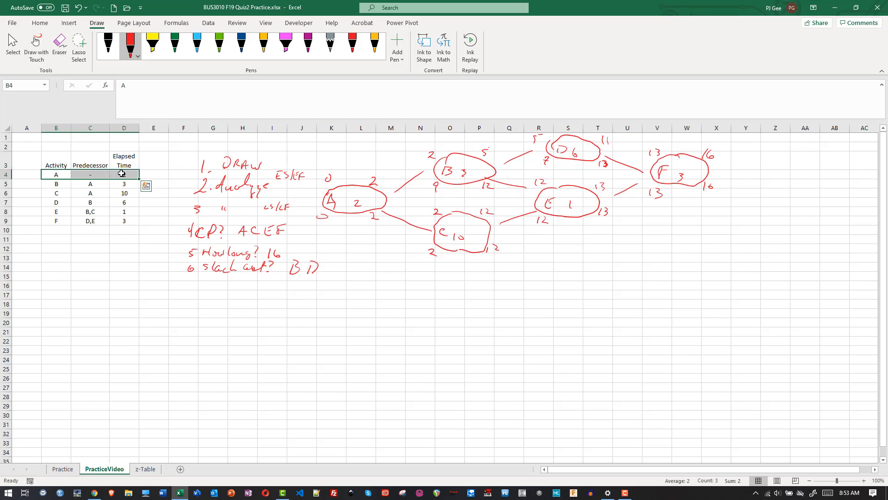
{"action": "left_click_drag", "start_coordinate": [56, 193], "coordinate": [116, 194]}
{"action": "left_click_drag", "start_coordinate": [56, 212], "coordinate": [120, 212]}
{"action": "left_click_drag", "start_coordinate": [56, 221], "coordinate": [121, 221]}
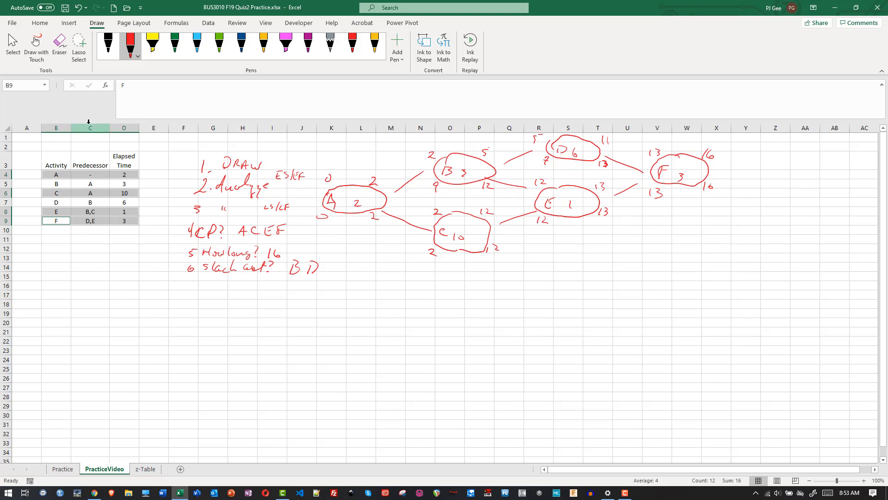
{"action": "left_click", "coordinate": [40, 23]}
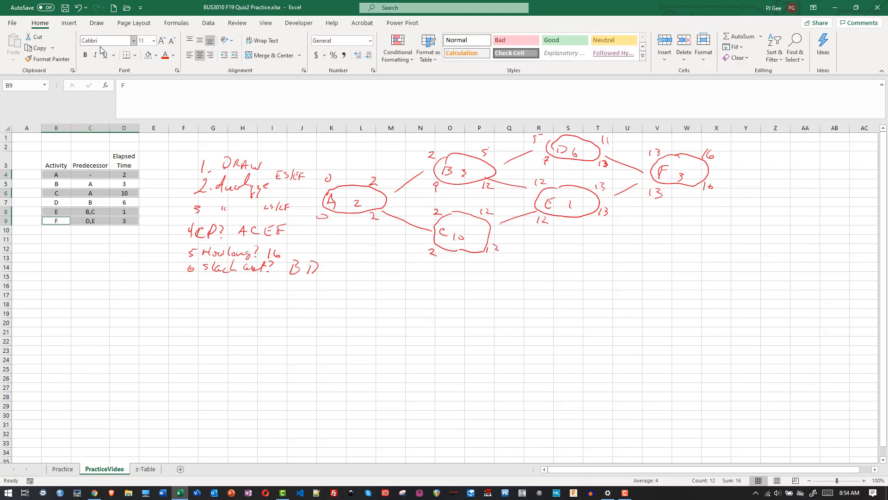
{"action": "left_click", "coordinate": [155, 55]}
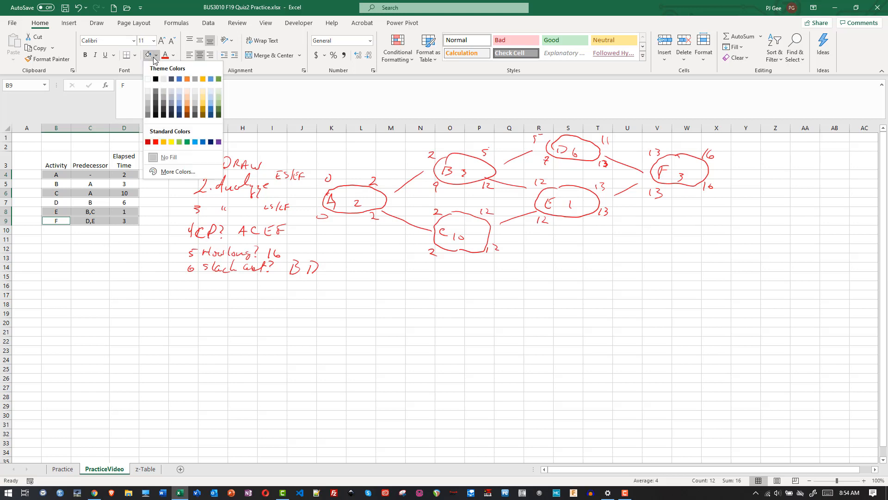
{"action": "left_click", "coordinate": [172, 142]}
{"action": "left_click", "coordinate": [165, 293]}
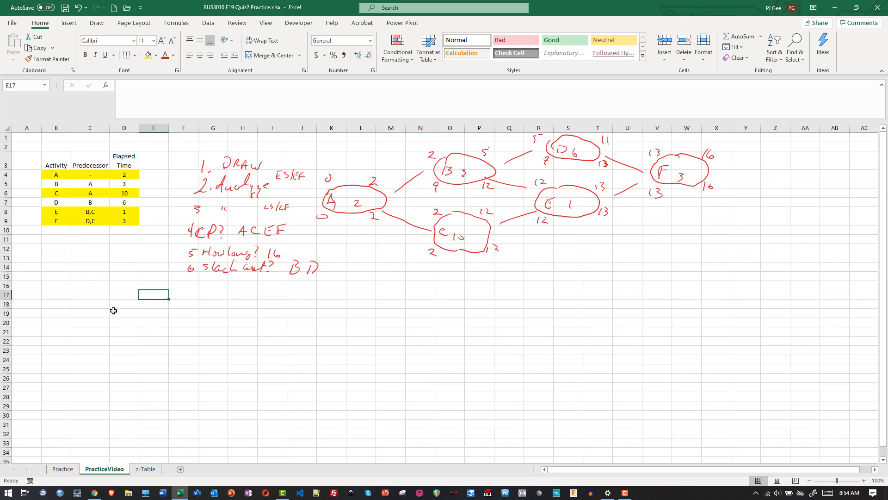
{"action": "key", "text": "alt+Tab"}
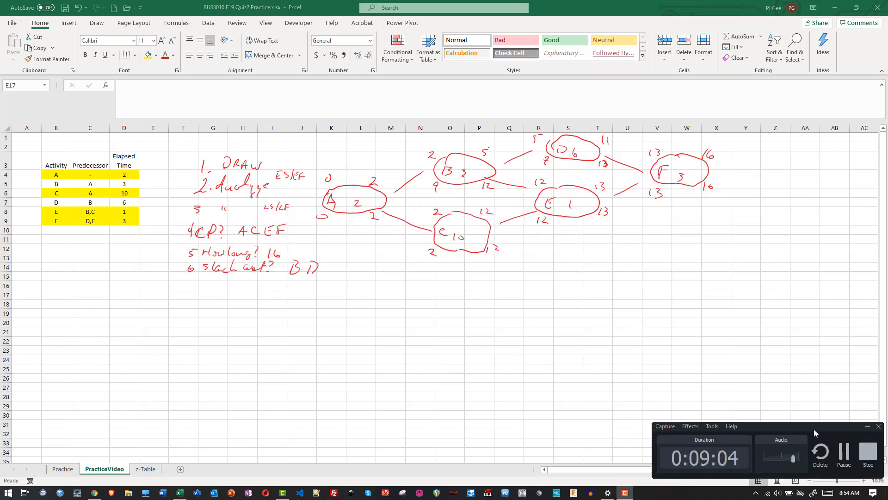
{"action": "left_click", "coordinate": [844, 454]}
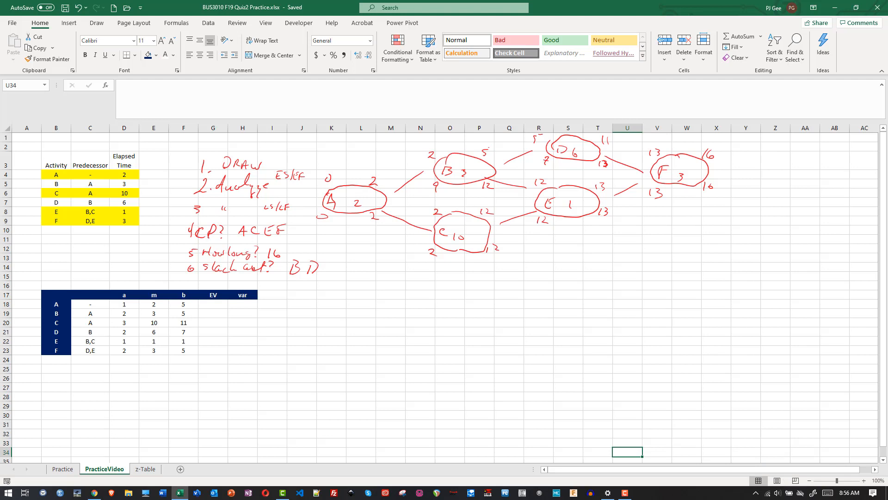
- Handwrite "3TE PERT" in red above the a, m, b estimates table
{"action": "mouse_move", "coordinate": [48, 260]}
{"action": "left_mouse_down"}
{"action": "mouse_move", "coordinate": [43, 268]}
{"action": "mouse_move", "coordinate": [58, 259]}
{"action": "left_mouse_up"}
{"action": "mouse_move", "coordinate": [52, 260]}
{"action": "left_mouse_down"}
{"action": "mouse_move", "coordinate": [49, 271]}
{"action": "mouse_move", "coordinate": [64, 260]}
{"action": "left_mouse_up"}
{"action": "left_click_drag", "start_coordinate": [57, 265], "coordinate": [45, 284]}
{"action": "left_click_drag", "start_coordinate": [45, 274], "coordinate": [57, 274]}
{"action": "left_click_drag", "start_coordinate": [51, 279], "coordinate": [55, 278]}
{"action": "left_click_drag", "start_coordinate": [51, 283], "coordinate": [77, 274]}
{"action": "left_click_drag", "start_coordinate": [74, 275], "coordinate": [73, 285]}
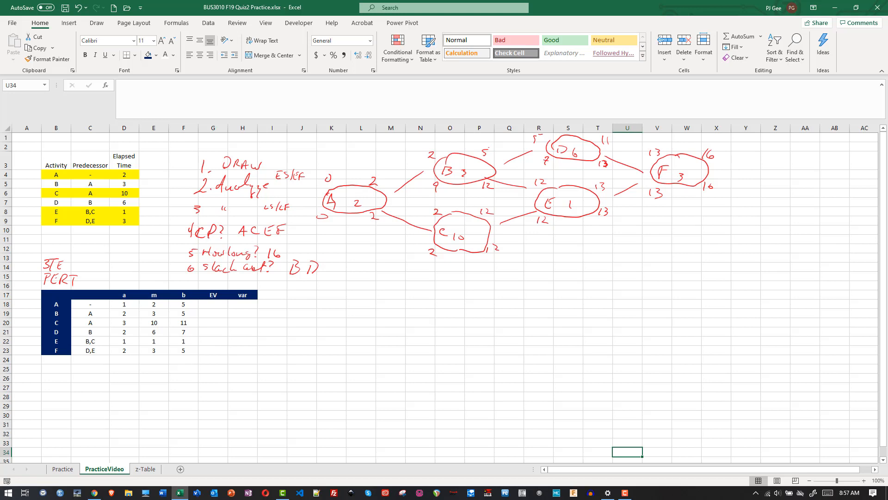
- Sketch a bell curve with a baseline and dashed center line below the estimates table, plus an arrow pointing away from it
{"action": "left_click_drag", "start_coordinate": [49, 434], "coordinate": [242, 440]}
{"action": "mouse_move", "coordinate": [48, 430]}
{"action": "left_mouse_down"}
{"action": "mouse_move", "coordinate": [95, 411]}
{"action": "mouse_move", "coordinate": [131, 373]}
{"action": "mouse_move", "coordinate": [167, 367]}
{"action": "mouse_move", "coordinate": [219, 423]}
{"action": "mouse_move", "coordinate": [242, 432]}
{"action": "left_mouse_up"}
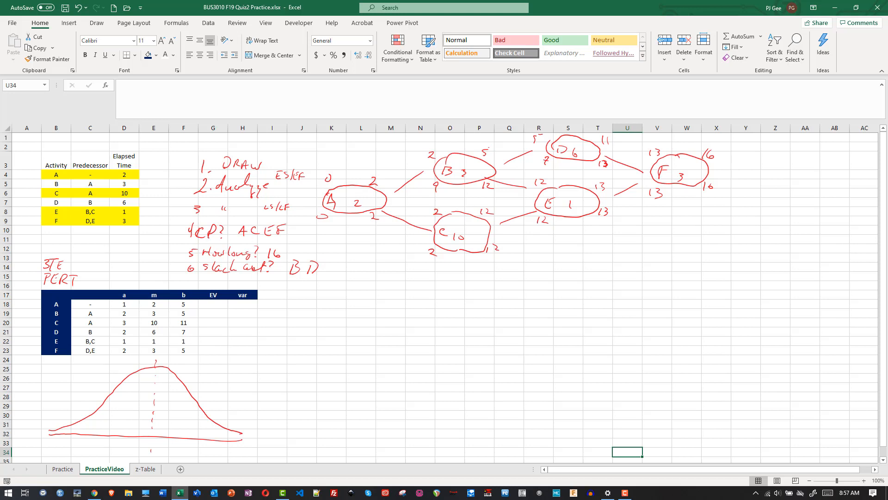
{"action": "mouse_move", "coordinate": [239, 403]}
{"action": "left_mouse_down"}
{"action": "mouse_move", "coordinate": [258, 406]}
{"action": "mouse_move", "coordinate": [257, 416]}
{"action": "left_mouse_up"}
- Write list numbers 1 and 2 beside the arrow and the first question, "For tA, ? p"
{"action": "left_click_drag", "start_coordinate": [294, 381], "coordinate": [296, 420]}
{"action": "mouse_move", "coordinate": [321, 373]}
{"action": "left_mouse_down"}
{"action": "mouse_move", "coordinate": [324, 388]}
{"action": "mouse_move", "coordinate": [360, 386]}
{"action": "left_mouse_up"}
{"action": "mouse_move", "coordinate": [355, 378]}
{"action": "left_mouse_down"}
{"action": "mouse_move", "coordinate": [369, 388]}
{"action": "mouse_move", "coordinate": [419, 382]}
{"action": "left_mouse_up"}
{"action": "left_click", "coordinate": [403, 381]}
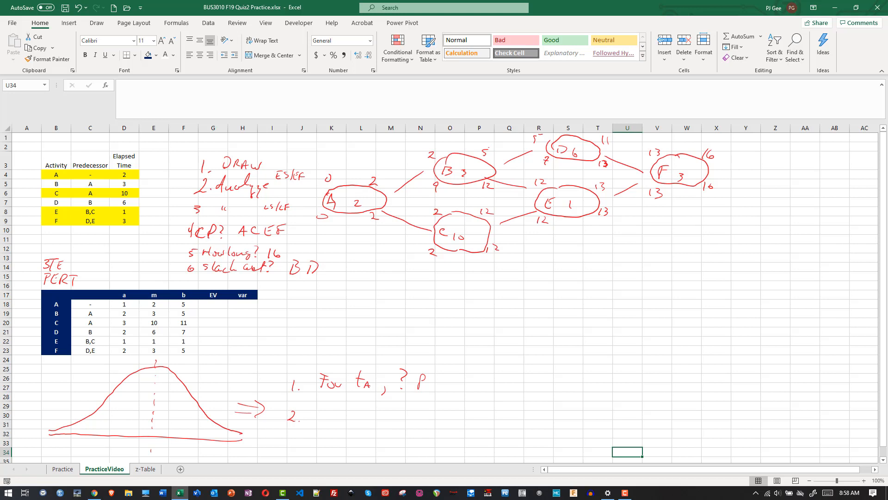
- Write "Given pA, ? tA" as question 2 with "90" beneath, complete question 1's subscript A, and box both questions
{"action": "mouse_move", "coordinate": [324, 408]}
{"action": "left_mouse_down"}
{"action": "mouse_move", "coordinate": [321, 428]}
{"action": "mouse_move", "coordinate": [329, 417]}
{"action": "mouse_move", "coordinate": [376, 412]}
{"action": "mouse_move", "coordinate": [371, 421]}
{"action": "mouse_move", "coordinate": [382, 425]}
{"action": "mouse_move", "coordinate": [413, 414]}
{"action": "mouse_move", "coordinate": [430, 420]}
{"action": "left_mouse_up"}
{"action": "mouse_move", "coordinate": [427, 411]}
{"action": "left_mouse_down"}
{"action": "mouse_move", "coordinate": [435, 409]}
{"action": "mouse_move", "coordinate": [431, 392]}
{"action": "left_mouse_up"}
{"action": "left_click_drag", "start_coordinate": [424, 389], "coordinate": [430, 389]}
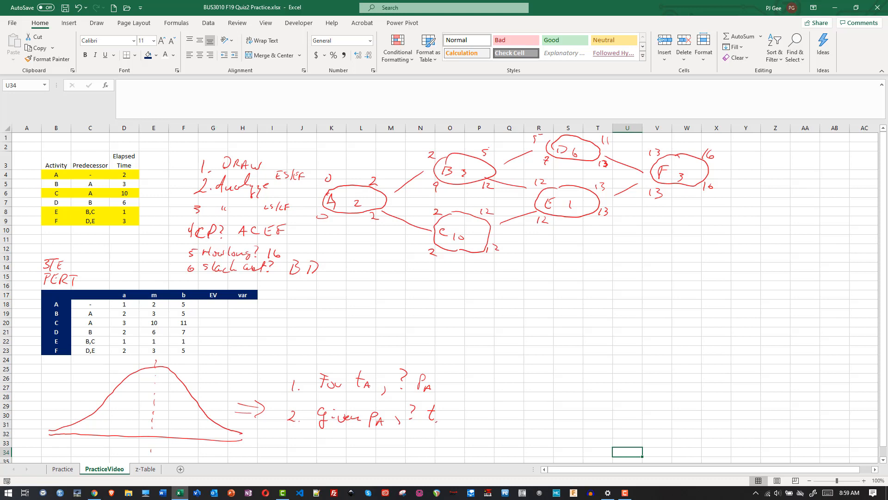
{"action": "left_click_drag", "start_coordinate": [437, 424], "coordinate": [442, 425]}
{"action": "left_click_drag", "start_coordinate": [438, 422], "coordinate": [442, 421]}
{"action": "mouse_move", "coordinate": [376, 432]}
{"action": "left_mouse_down"}
{"action": "mouse_move", "coordinate": [377, 445]}
{"action": "mouse_move", "coordinate": [386, 435]}
{"action": "left_mouse_up"}
{"action": "mouse_move", "coordinate": [283, 374]}
{"action": "left_mouse_down"}
{"action": "mouse_move", "coordinate": [276, 422]}
{"action": "mouse_move", "coordinate": [316, 364]}
{"action": "mouse_move", "coordinate": [443, 365]}
{"action": "mouse_move", "coordinate": [439, 393]}
{"action": "left_mouse_up"}
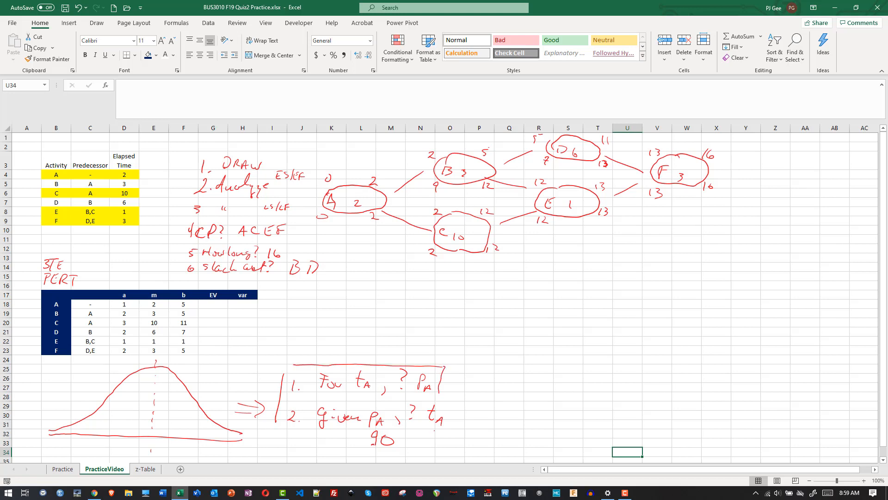
{"action": "mouse_move", "coordinate": [435, 430]}
{"action": "left_mouse_down"}
{"action": "mouse_move", "coordinate": [429, 451]}
{"action": "mouse_move", "coordinate": [273, 442]}
{"action": "left_mouse_up"}
- Handwrite the expected value formula (a + 4m + b) / 6 beside the boxed questions and label it "EV"
{"action": "left_click_drag", "start_coordinate": [884, 309], "coordinate": [879, 352]}
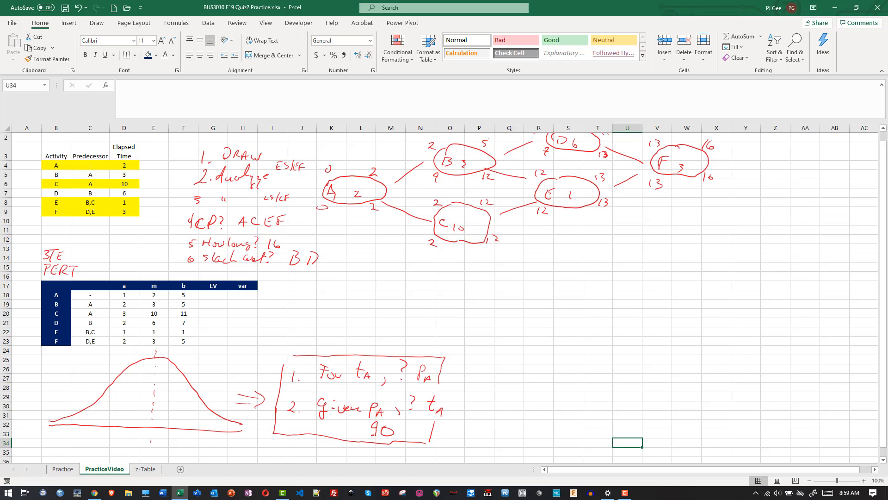
{"action": "mouse_move", "coordinate": [484, 366]}
{"action": "left_mouse_down"}
{"action": "mouse_move", "coordinate": [519, 368]}
{"action": "mouse_move", "coordinate": [527, 358]}
{"action": "mouse_move", "coordinate": [542, 368]}
{"action": "left_mouse_up"}
{"action": "mouse_move", "coordinate": [561, 361]}
{"action": "left_mouse_down"}
{"action": "mouse_move", "coordinate": [561, 369]}
{"action": "mouse_move", "coordinate": [590, 363]}
{"action": "left_mouse_up"}
{"action": "left_click_drag", "start_coordinate": [593, 360], "coordinate": [635, 366]}
{"action": "mouse_move", "coordinate": [633, 362]}
{"action": "left_mouse_down"}
{"action": "mouse_move", "coordinate": [633, 372]}
{"action": "mouse_move", "coordinate": [647, 368]}
{"action": "left_mouse_up"}
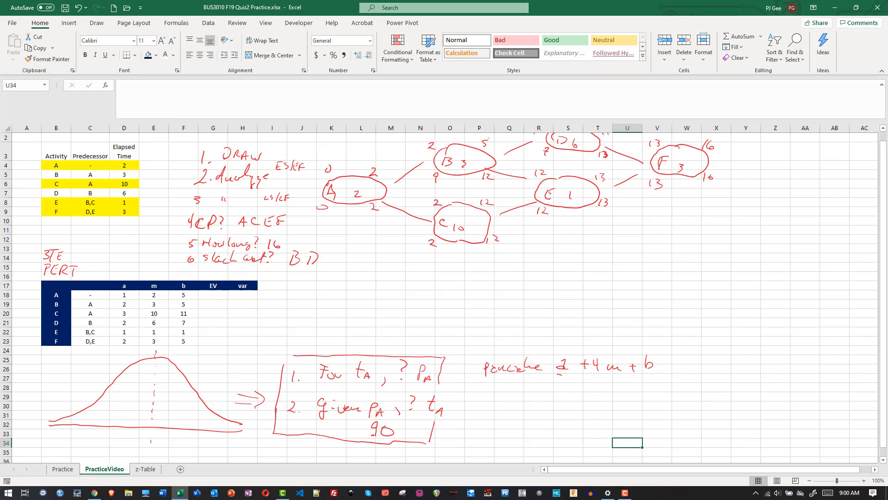
{"action": "mouse_move", "coordinate": [557, 377]}
{"action": "left_mouse_down"}
{"action": "mouse_move", "coordinate": [662, 372]}
{"action": "mouse_move", "coordinate": [611, 385]}
{"action": "left_mouse_up"}
{"action": "mouse_move", "coordinate": [503, 380]}
{"action": "left_mouse_down"}
{"action": "mouse_move", "coordinate": [504, 389]}
{"action": "mouse_move", "coordinate": [523, 378]}
{"action": "left_mouse_up"}
- Handwrite the variance formula ((b - a) / 6)² below the EV formula with the label "var"
{"action": "mouse_move", "coordinate": [498, 392]}
{"action": "left_mouse_down"}
{"action": "mouse_move", "coordinate": [526, 395]}
{"action": "mouse_move", "coordinate": [507, 421]}
{"action": "left_mouse_up"}
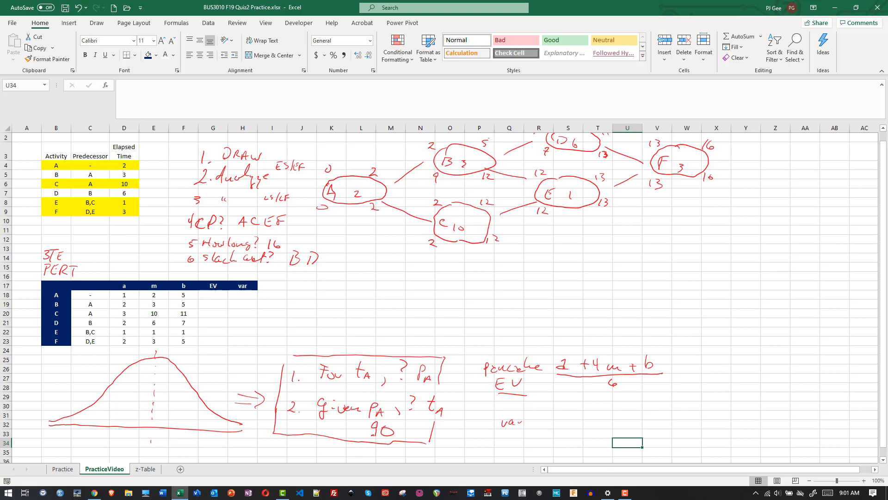
{"action": "mouse_move", "coordinate": [577, 406]}
{"action": "left_mouse_down"}
{"action": "mouse_move", "coordinate": [578, 417]}
{"action": "mouse_move", "coordinate": [600, 417]}
{"action": "left_mouse_up"}
{"action": "mouse_move", "coordinate": [602, 405]}
{"action": "left_mouse_down"}
{"action": "mouse_move", "coordinate": [602, 418]}
{"action": "mouse_move", "coordinate": [570, 418]}
{"action": "mouse_move", "coordinate": [606, 430]}
{"action": "left_mouse_up"}
- Enter activity A's expected value formula =(D18+(4*E18)+F18)/6 in cell G18 and reselect the cell
{"action": "left_click", "coordinate": [224, 297]}
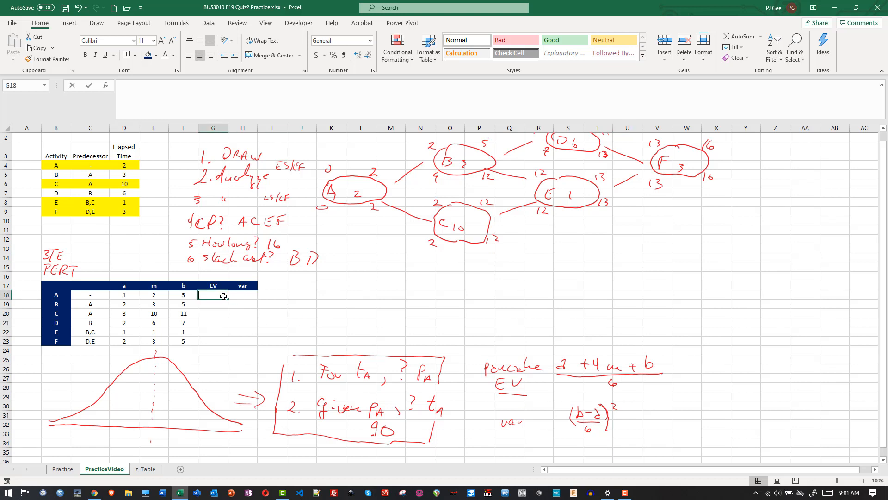
{"action": "type", "text": "="}
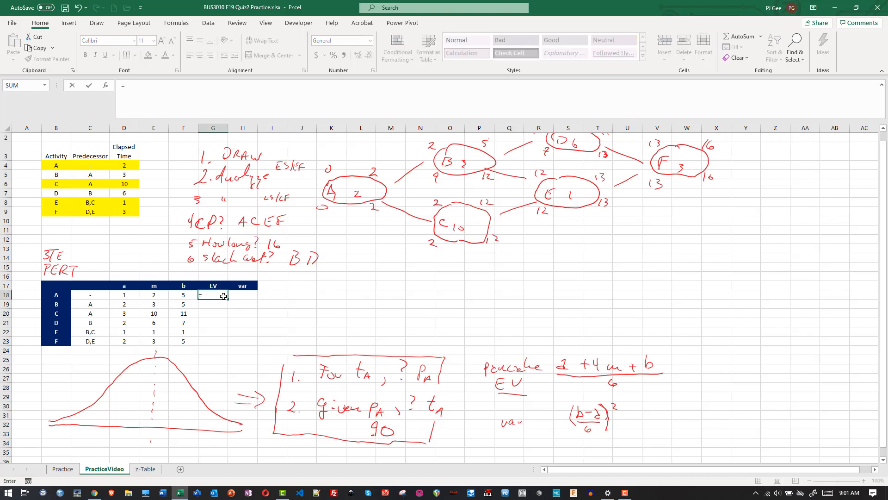
{"action": "type", "text": "()/6"}
{"action": "left_click", "coordinate": [204, 296]}
{"action": "left_click", "coordinate": [125, 297]}
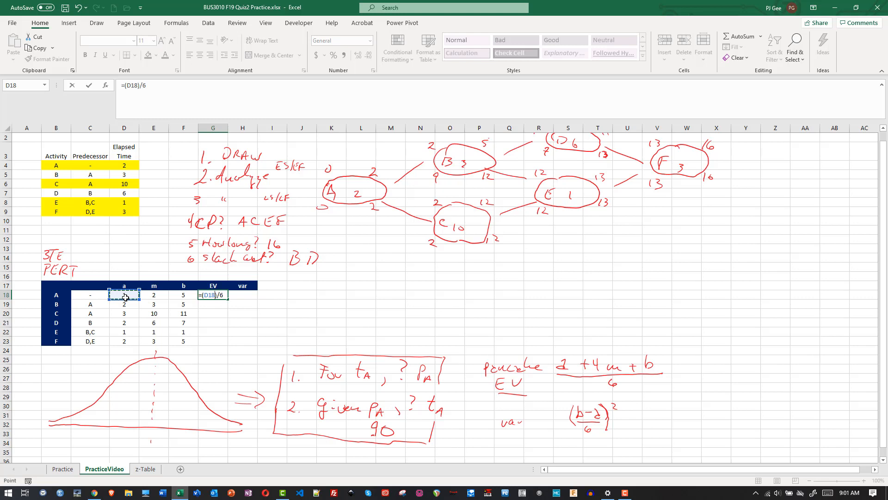
{"action": "type", "text": "+(4*"}
{"action": "left_click", "coordinate": [153, 298]}
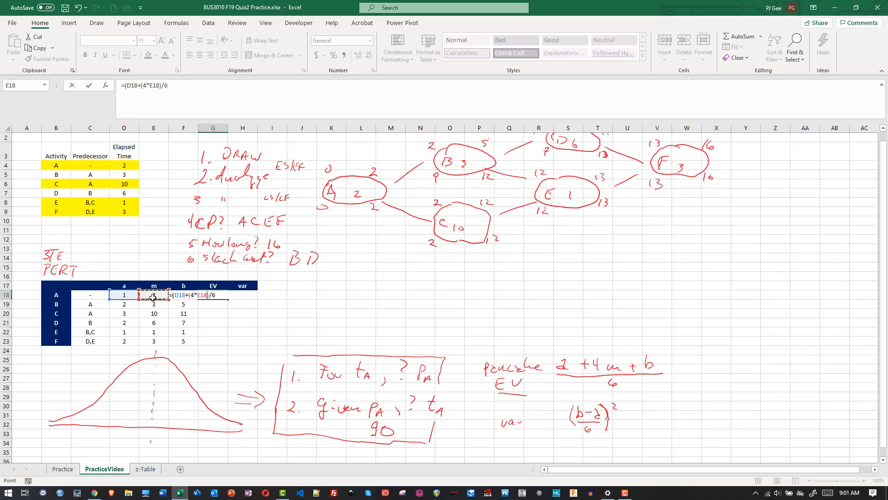
{"action": "type", "text": ")+"}
{"action": "left_click", "coordinate": [183, 295]}
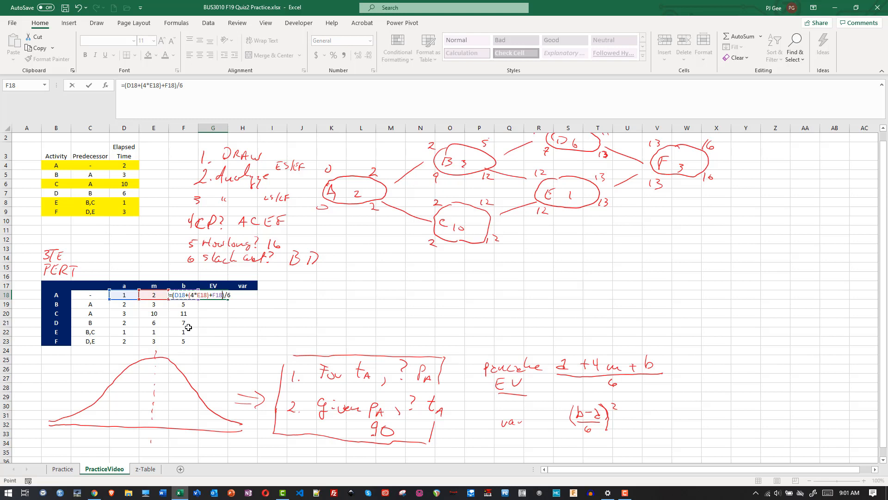
{"action": "key", "text": "Return"}
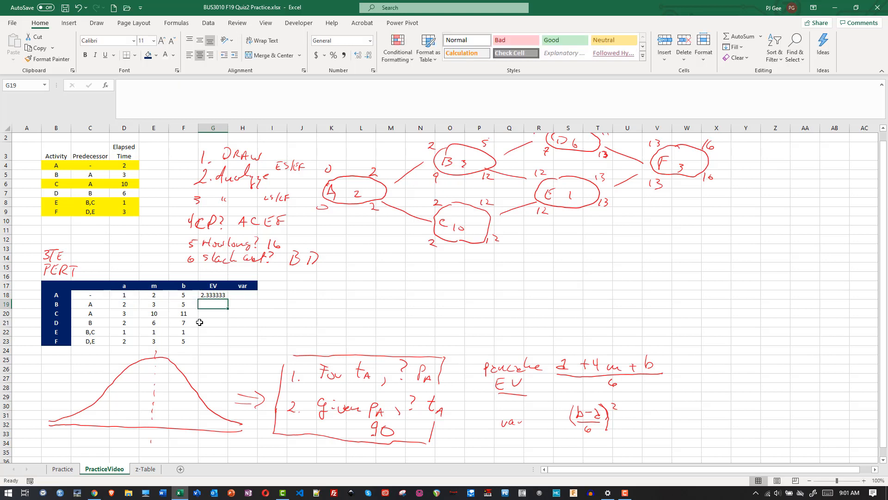
{"action": "left_click", "coordinate": [220, 295]}
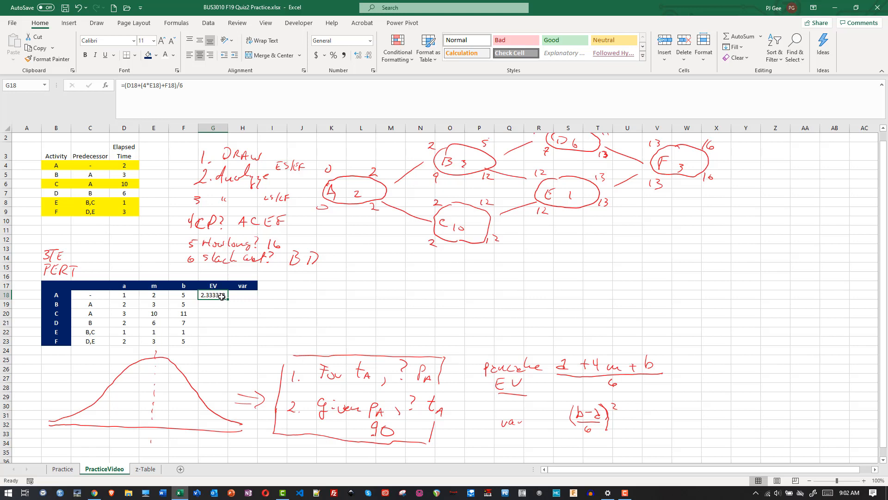
- Copy activity A's expected value formula down the EV column through activity F in cell G23
{"action": "left_click_drag", "start_coordinate": [227, 299], "coordinate": [226, 344]}
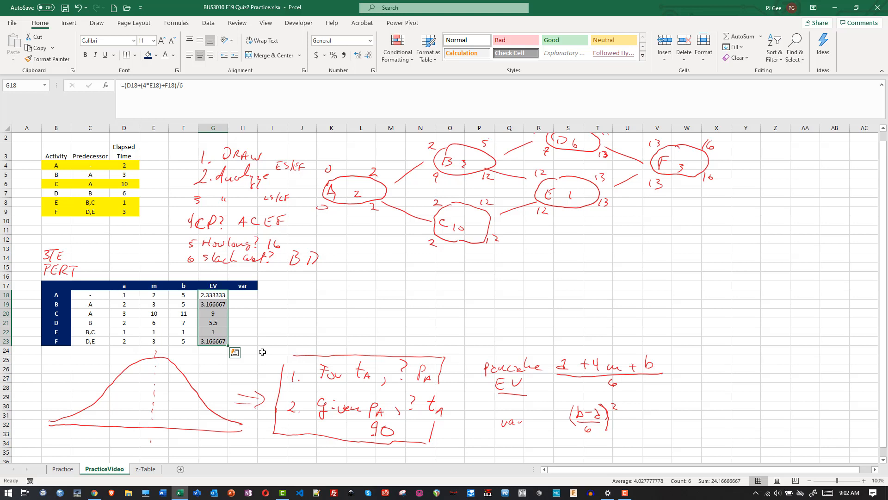
- Sketch oval nodes A, B, C, D and E of a second network below the first, linking B to D and E and C to E
{"action": "mouse_move", "coordinate": [550, 277]}
{"action": "left_mouse_down"}
{"action": "mouse_move", "coordinate": [531, 278]}
{"action": "mouse_move", "coordinate": [536, 300]}
{"action": "mouse_move", "coordinate": [581, 290]}
{"action": "mouse_move", "coordinate": [544, 277]}
{"action": "mouse_move", "coordinate": [534, 295]}
{"action": "left_mouse_up"}
{"action": "mouse_move", "coordinate": [631, 258]}
{"action": "left_mouse_down"}
{"action": "mouse_move", "coordinate": [622, 276]}
{"action": "mouse_move", "coordinate": [669, 266]}
{"action": "mouse_move", "coordinate": [629, 258]}
{"action": "mouse_move", "coordinate": [625, 273]}
{"action": "left_mouse_up"}
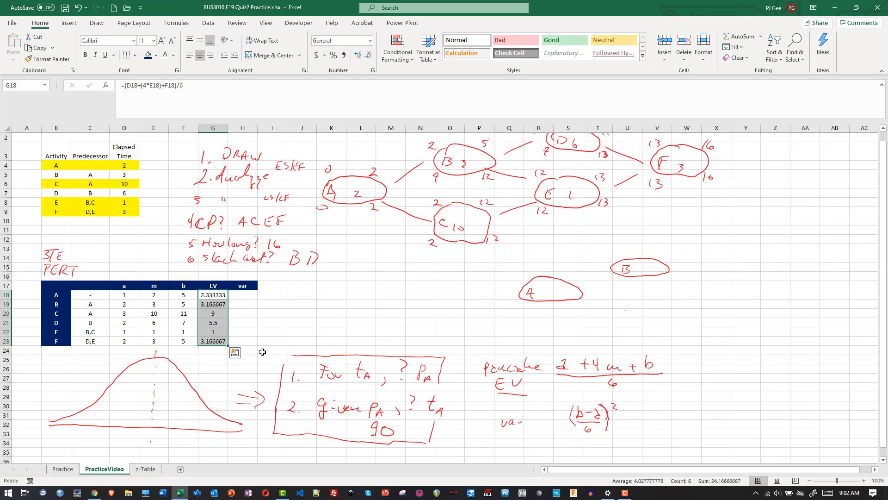
{"action": "mouse_move", "coordinate": [625, 310]}
{"action": "left_mouse_down"}
{"action": "mouse_move", "coordinate": [626, 323]}
{"action": "mouse_move", "coordinate": [609, 319]}
{"action": "mouse_move", "coordinate": [654, 327]}
{"action": "mouse_move", "coordinate": [666, 313]}
{"action": "left_mouse_up"}
{"action": "mouse_move", "coordinate": [675, 258]}
{"action": "left_mouse_down"}
{"action": "mouse_move", "coordinate": [713, 238]}
{"action": "mouse_move", "coordinate": [748, 240]}
{"action": "mouse_move", "coordinate": [744, 229]}
{"action": "mouse_move", "coordinate": [727, 228]}
{"action": "mouse_move", "coordinate": [728, 241]}
{"action": "left_mouse_up"}
{"action": "left_click_drag", "start_coordinate": [730, 234], "coordinate": [733, 240]}
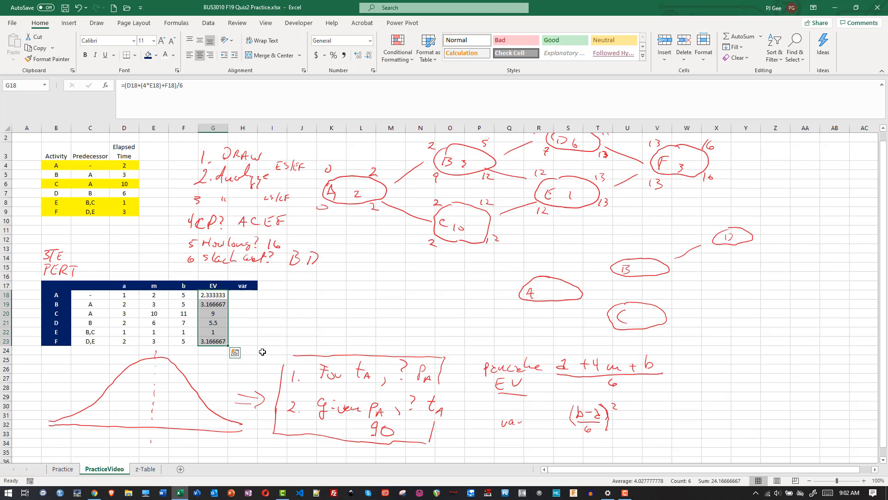
{"action": "left_click_drag", "start_coordinate": [684, 264], "coordinate": [715, 268]}
{"action": "mouse_move", "coordinate": [724, 232]}
{"action": "left_mouse_down"}
{"action": "mouse_move", "coordinate": [729, 279]}
{"action": "mouse_move", "coordinate": [754, 263]}
{"action": "mouse_move", "coordinate": [732, 259]}
{"action": "left_mouse_up"}
{"action": "left_click_drag", "start_coordinate": [678, 313], "coordinate": [722, 289]}
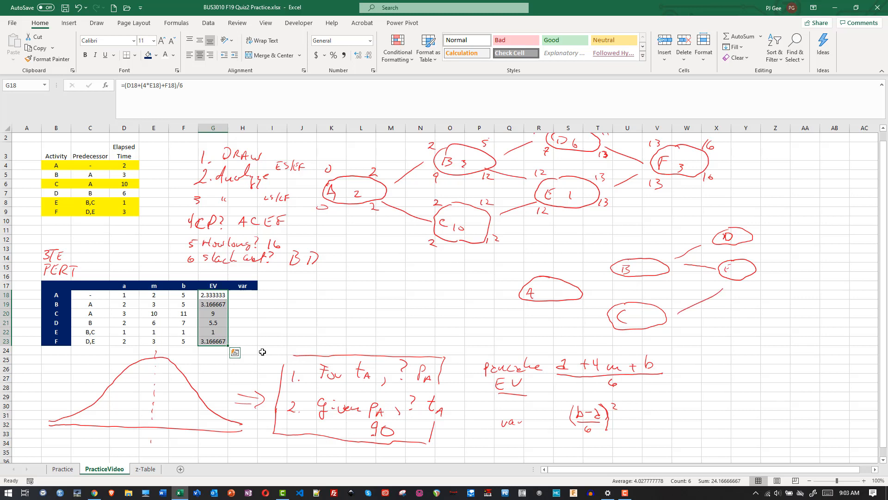
- Connect node A to B and C, and add node F with links from D and E
{"action": "mouse_move", "coordinate": [589, 302]}
{"action": "left_mouse_down"}
{"action": "mouse_move", "coordinate": [607, 307]}
{"action": "mouse_move", "coordinate": [604, 275]}
{"action": "mouse_move", "coordinate": [611, 274]}
{"action": "left_mouse_up"}
{"action": "left_click_drag", "start_coordinate": [766, 258], "coordinate": [775, 253]}
{"action": "mouse_move", "coordinate": [816, 228]}
{"action": "left_mouse_down"}
{"action": "mouse_move", "coordinate": [791, 240]}
{"action": "mouse_move", "coordinate": [817, 256]}
{"action": "mouse_move", "coordinate": [836, 238]}
{"action": "mouse_move", "coordinate": [817, 229]}
{"action": "mouse_move", "coordinate": [799, 247]}
{"action": "left_mouse_up"}
{"action": "left_click_drag", "start_coordinate": [800, 241], "coordinate": [806, 239]}
- Handwrite the expected durations inside the second network's nodes: A 2.33, B 3.17, C 9, D 5.5, E 1, F 3.17
{"action": "left_click_drag", "start_coordinate": [540, 288], "coordinate": [541, 295]}
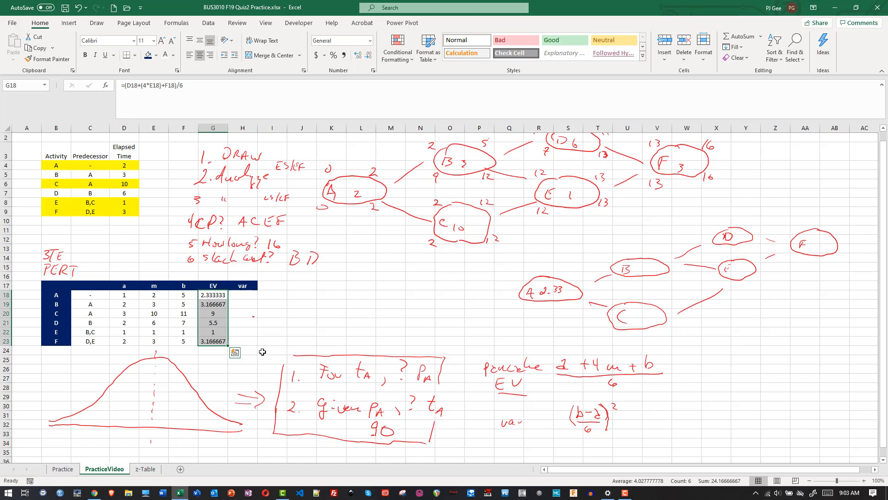
{"action": "double_click", "coordinate": [262, 351]}
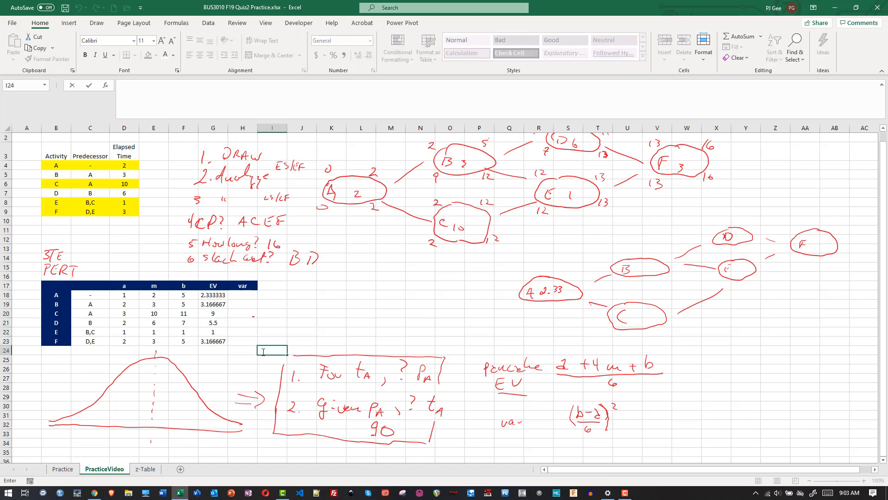
{"action": "left_click", "coordinate": [212, 353]}
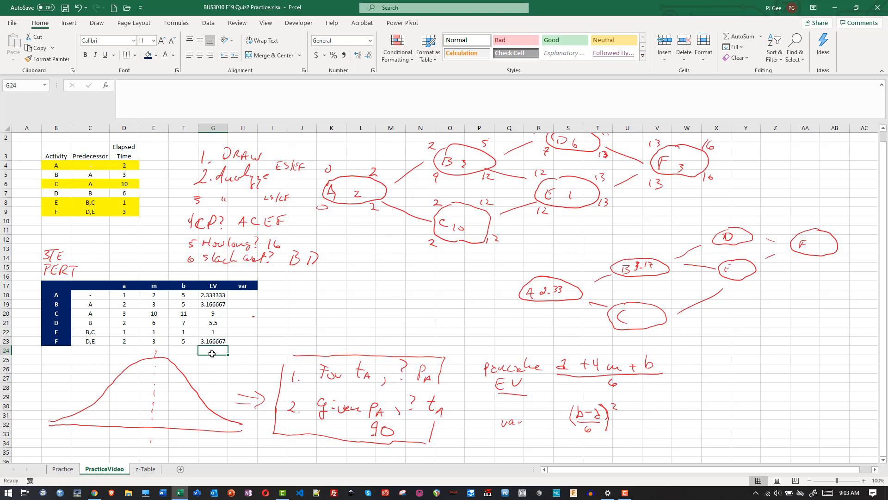
{"action": "left_click_drag", "start_coordinate": [643, 312], "coordinate": [642, 321]}
{"action": "left_click_drag", "start_coordinate": [735, 233], "coordinate": [736, 242]}
- Handwrite early start 0 and early finish 2.33 above node A, and early start 2.33 above nodes B and C
{"action": "mouse_move", "coordinate": [524, 273]}
{"action": "left_mouse_down"}
{"action": "mouse_move", "coordinate": [571, 276]}
{"action": "mouse_move", "coordinate": [607, 257]}
{"action": "left_mouse_up"}
{"action": "left_click", "coordinate": [567, 276]}
{"action": "left_click_drag", "start_coordinate": [604, 294], "coordinate": [610, 299]}
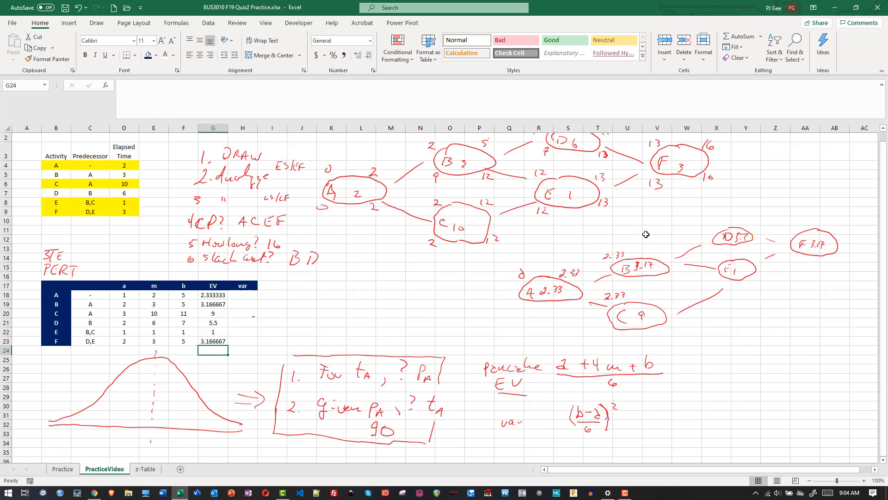
- Calculate activity B's early finish above its node by entering the formula =G18+G19 in cell V13
{"action": "left_click", "coordinate": [651, 249]}
{"action": "type", "text": "="}
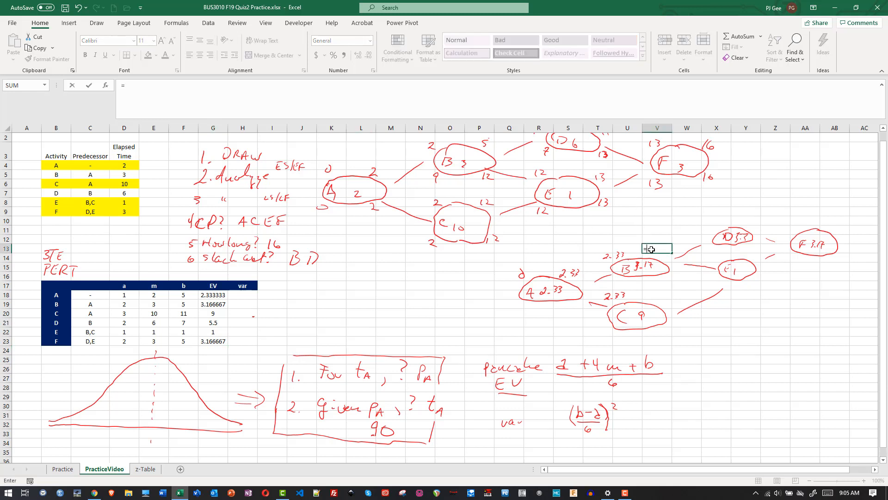
{"action": "type", "text": "2.33+"}
{"action": "key", "text": "BackSpace"}
{"action": "key", "text": "BackSpace"}
{"action": "left_click", "coordinate": [217, 298]}
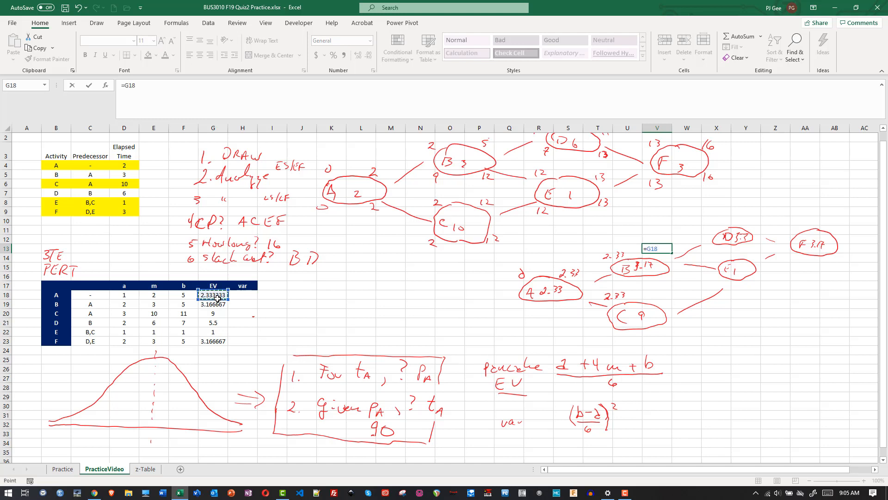
{"action": "type", "text": "+"}
{"action": "left_click", "coordinate": [217, 305]}
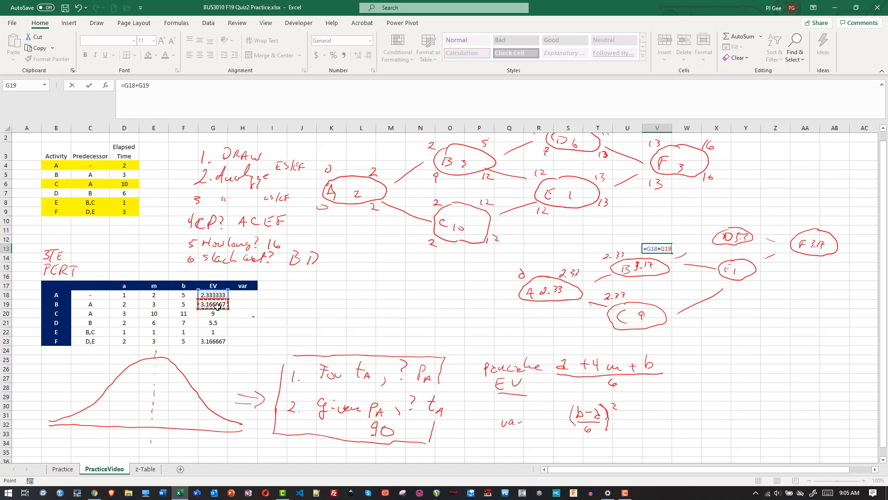
{"action": "key", "text": "Return"}
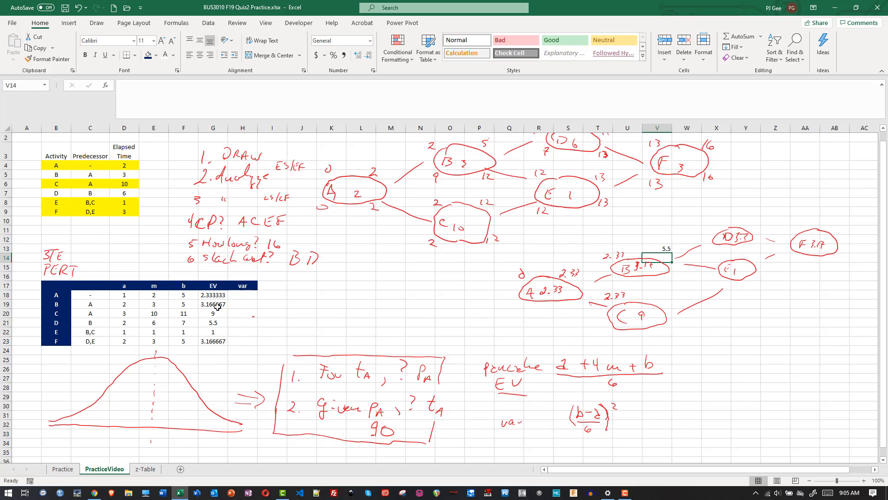
- Calculate activity C's early finish above its node by entering the formula =G18+9 in cell V18
{"action": "left_click", "coordinate": [654, 295]}
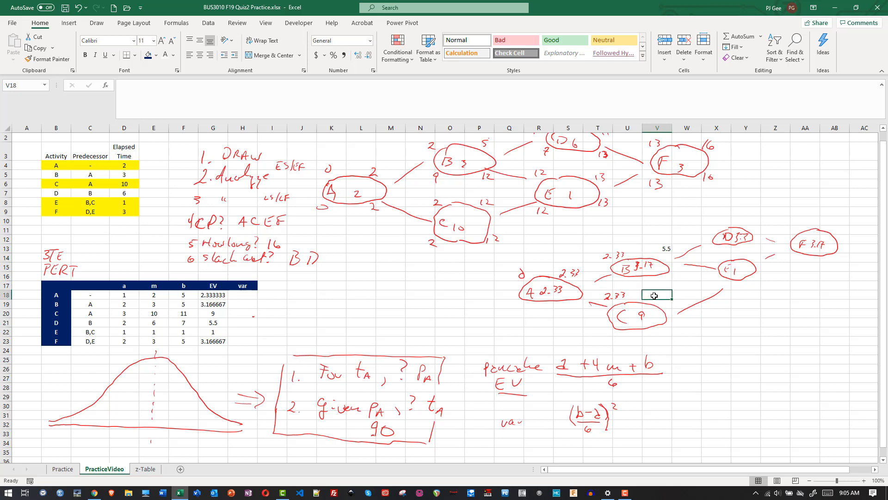
{"action": "type", "text": "=2.33"}
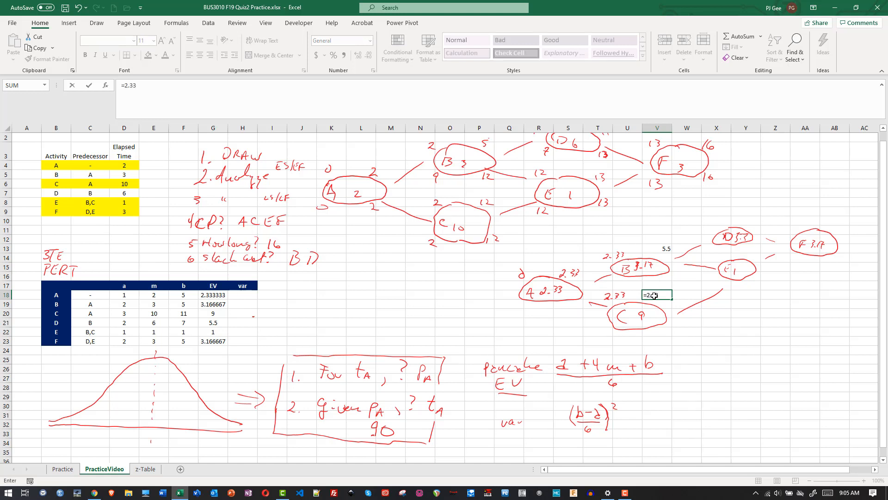
{"action": "key", "text": "BackSpace"}
{"action": "key", "text": "BackSpace"}
{"action": "key", "text": "BackSpace"}
{"action": "key", "text": "BackSpace"}
{"action": "left_click", "coordinate": [215, 294]}
{"action": "type", "text": "+"}
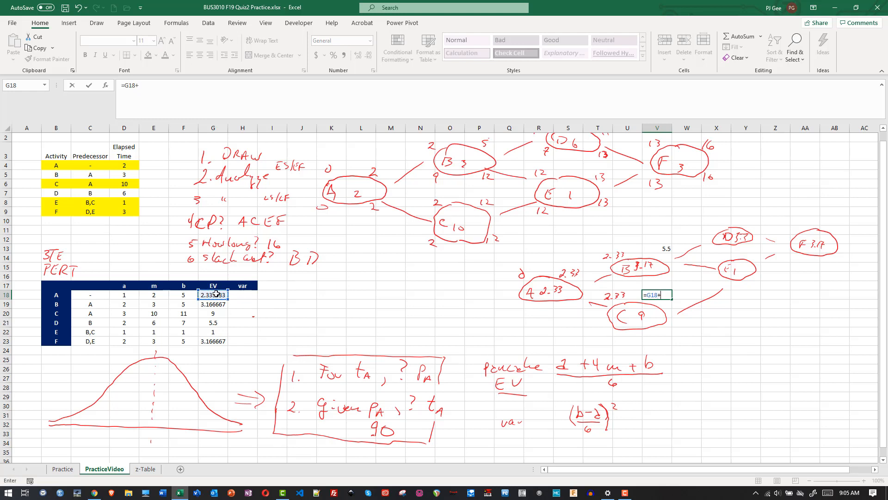
{"action": "type", "text": "9"}
{"action": "key", "text": "Return"}
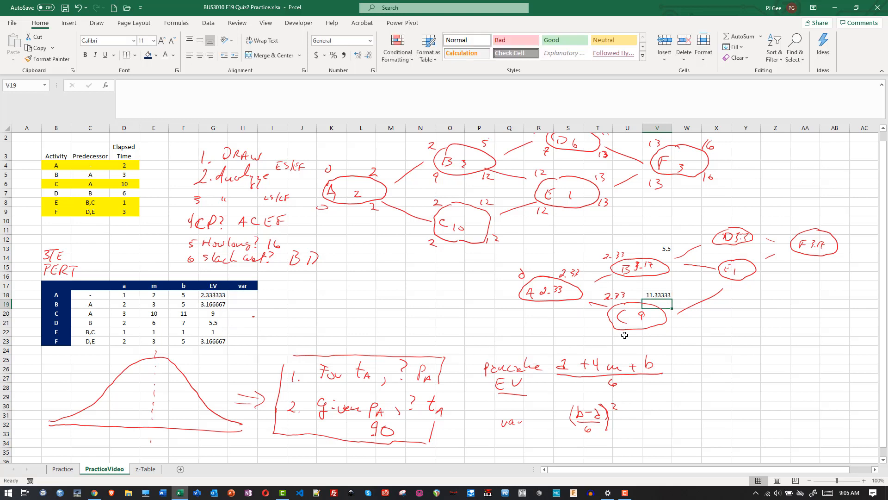
{"action": "left_click", "coordinate": [749, 223]}
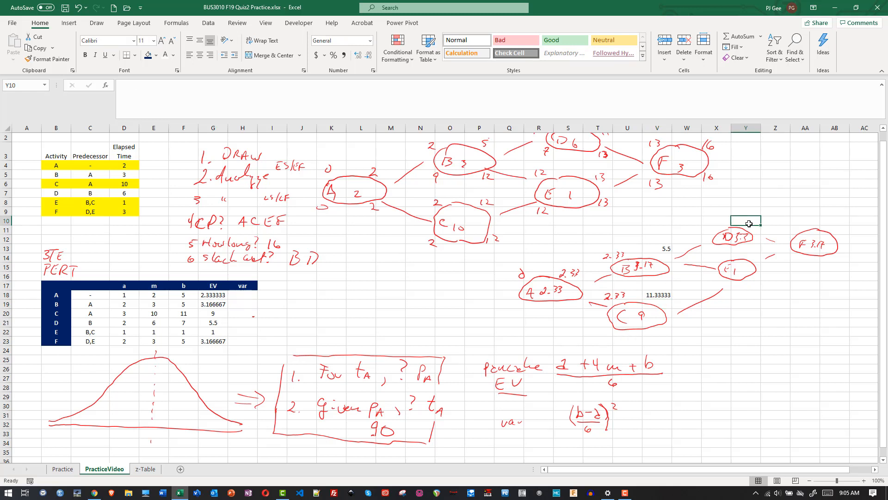
{"action": "type", "text": "="}
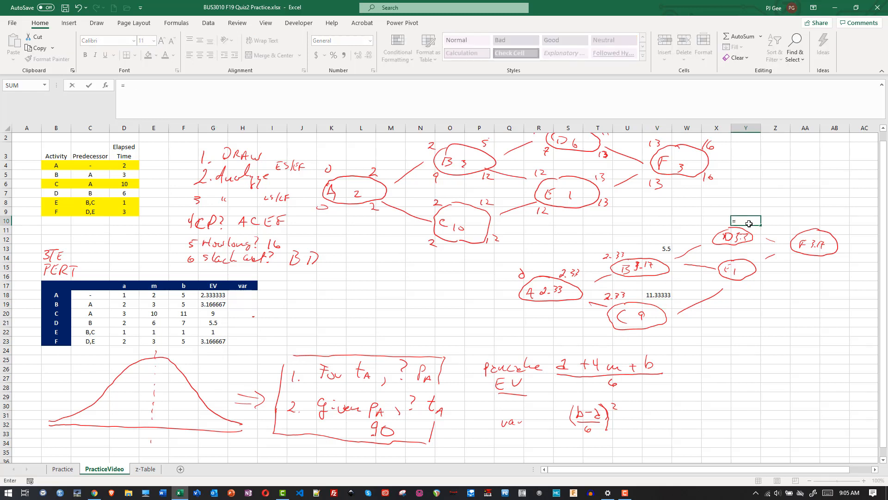
{"action": "left_click", "coordinate": [714, 233]}
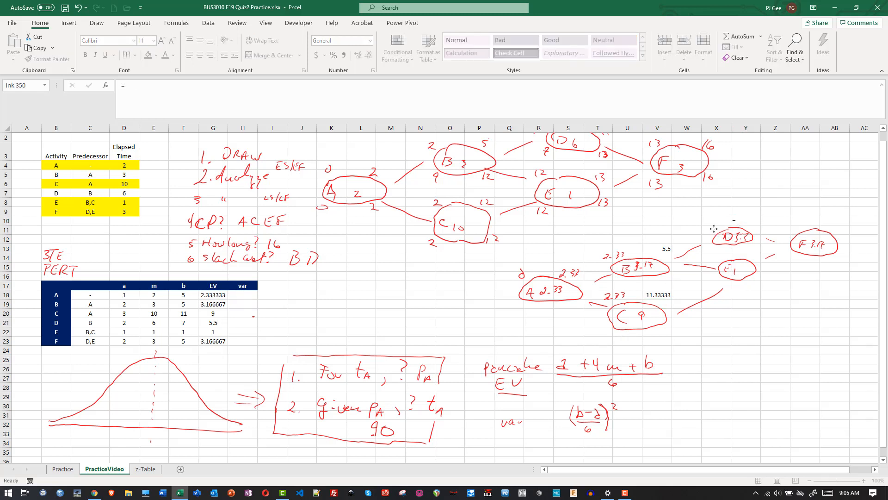
{"action": "key", "text": "Escape"}
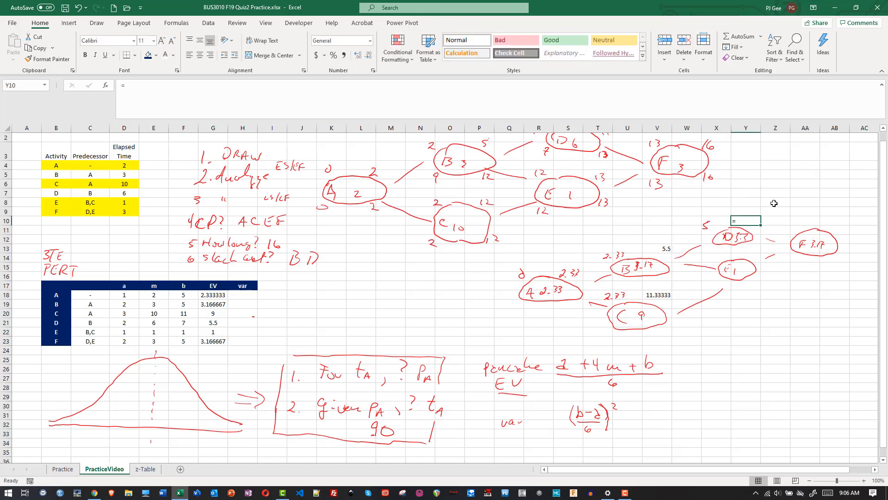
- Handwrite 5.5 as the early start of both node D and node E
{"action": "left_click", "coordinate": [711, 227]}
{"action": "left_click_drag", "start_coordinate": [717, 220], "coordinate": [723, 219]}
{"action": "left_click_drag", "start_coordinate": [708, 256], "coordinate": [714, 254]}
{"action": "left_click", "coordinate": [713, 260]}
{"action": "left_click", "coordinate": [773, 203]}
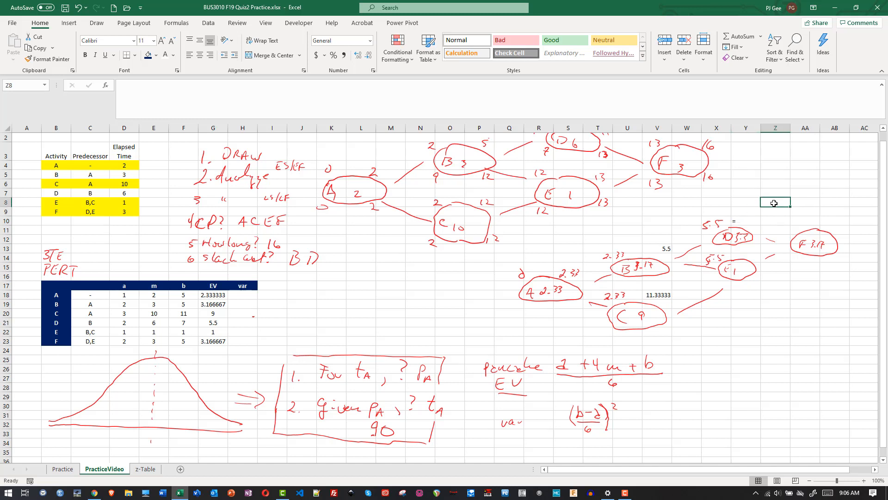
- Handwrite 11 above node D as its early finish
{"action": "left_click", "coordinate": [753, 221]}
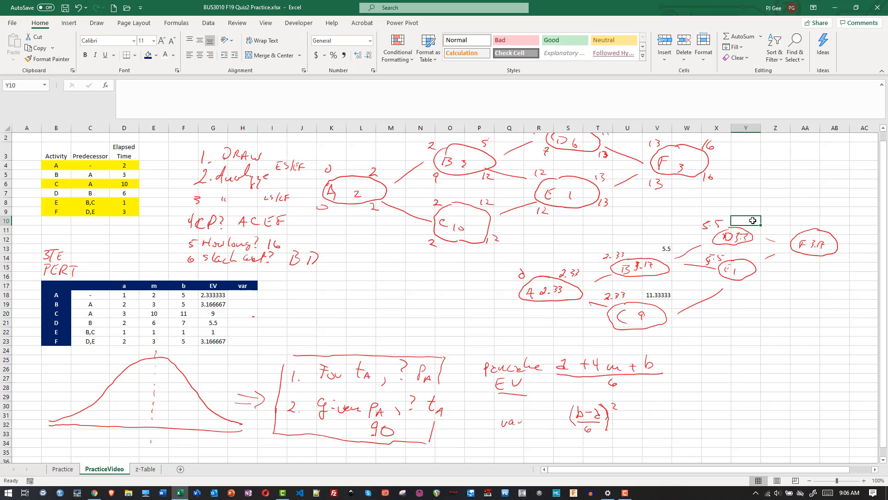
{"action": "double_click", "coordinate": [753, 221]}
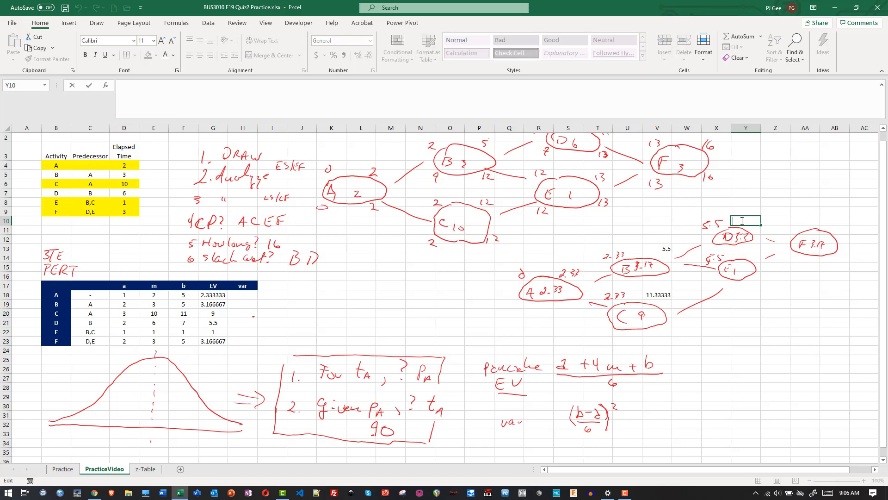
{"action": "left_click", "coordinate": [733, 330]}
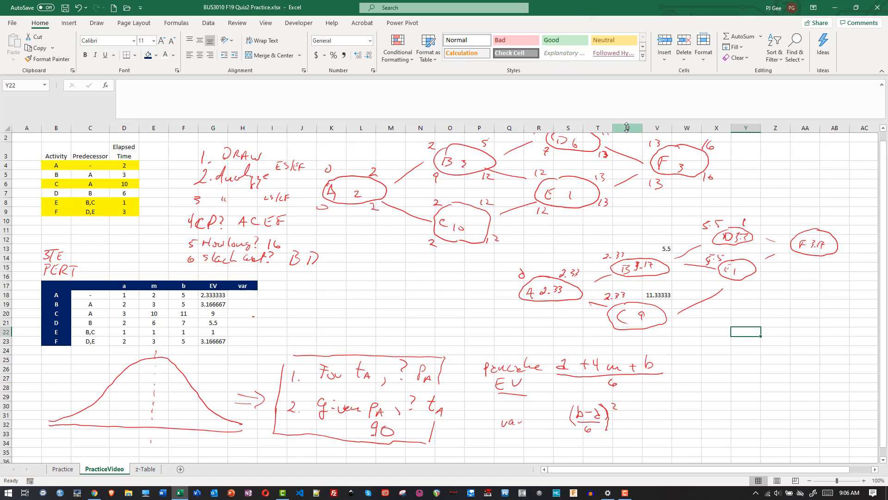
{"action": "left_click_drag", "start_coordinate": [749, 220], "coordinate": [748, 225]}
- Replace the paired handwritten 5.5 values with early start 5.5 for D, 11.3 and 12.3 above E, and early start 12.3 for F
{"action": "left_click", "coordinate": [709, 258]}
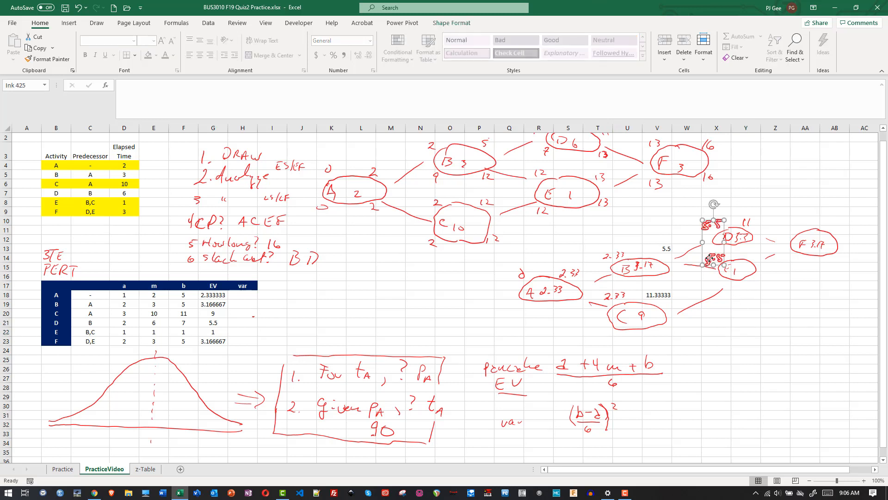
{"action": "key", "text": "Delete"}
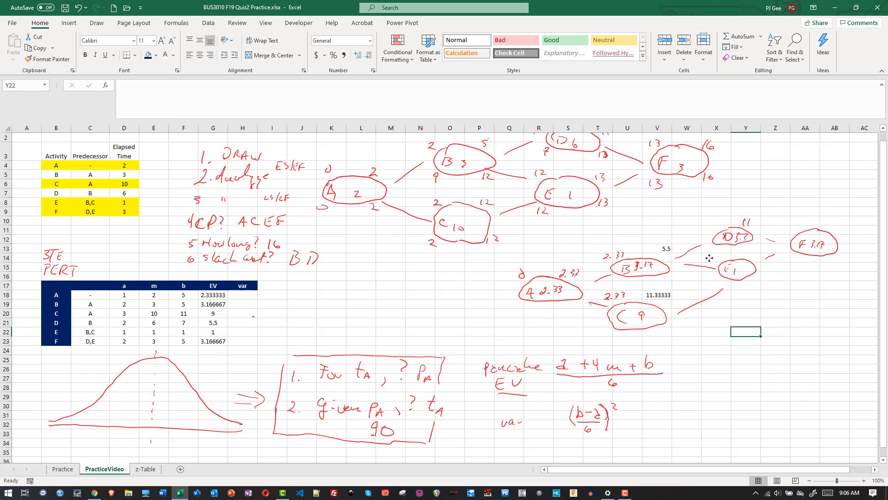
{"action": "left_click_drag", "start_coordinate": [700, 228], "coordinate": [699, 232]}
{"action": "left_click_drag", "start_coordinate": [705, 223], "coordinate": [711, 228]}
{"action": "left_click_drag", "start_coordinate": [751, 255], "coordinate": [757, 257]}
{"action": "left_click_drag", "start_coordinate": [789, 222], "coordinate": [796, 227]}
{"action": "left_click_drag", "start_coordinate": [798, 220], "coordinate": [802, 220]}
- Calculate activity F's early finish beside its node by entering the formula =V18+1+G23 in cell AB10
{"action": "left_click", "coordinate": [837, 225]}
{"action": "type", "text": "="}
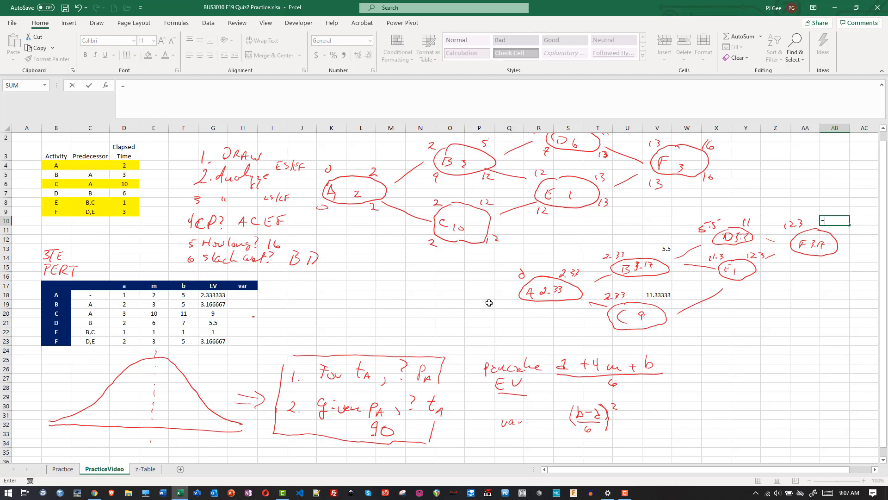
{"action": "left_click", "coordinate": [646, 297]}
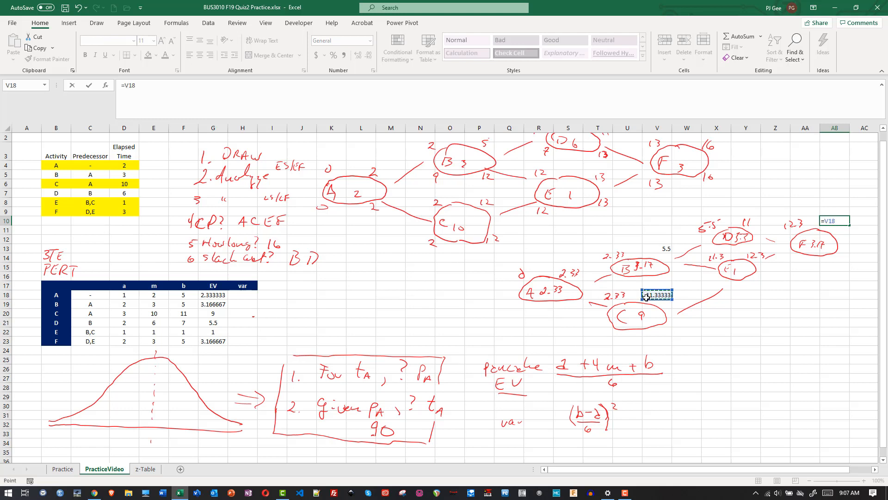
{"action": "type", "text": "+1+"}
{"action": "left_click", "coordinate": [221, 340]}
{"action": "key", "text": "Return"}
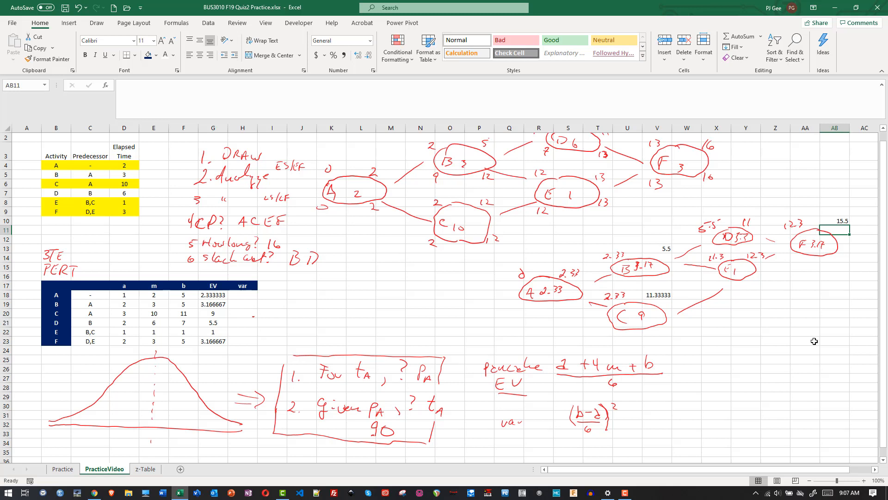
{"action": "left_click_drag", "start_coordinate": [126, 149], "coordinate": [125, 182]}
{"action": "key", "text": "ctrl+z"}
{"action": "left_click_drag", "start_coordinate": [837, 226], "coordinate": [845, 228]}
{"action": "left_click_drag", "start_coordinate": [279, 303], "coordinate": [293, 297]}
{"action": "key", "text": "ctrl+z"}
- Handwrite an answer list numbered 1 to 6 beside the PERT table, with ACEF for 4, "EV 15.5" for 5, and marks for the others
{"action": "mouse_move", "coordinate": [288, 282]}
{"action": "left_mouse_down"}
{"action": "mouse_move", "coordinate": [290, 346]}
{"action": "mouse_move", "coordinate": [314, 277]}
{"action": "left_mouse_up"}
{"action": "mouse_move", "coordinate": [301, 296]}
{"action": "left_mouse_down"}
{"action": "mouse_move", "coordinate": [312, 290]}
{"action": "mouse_move", "coordinate": [309, 309]}
{"action": "left_mouse_up"}
{"action": "left_click_drag", "start_coordinate": [305, 317], "coordinate": [310, 325]}
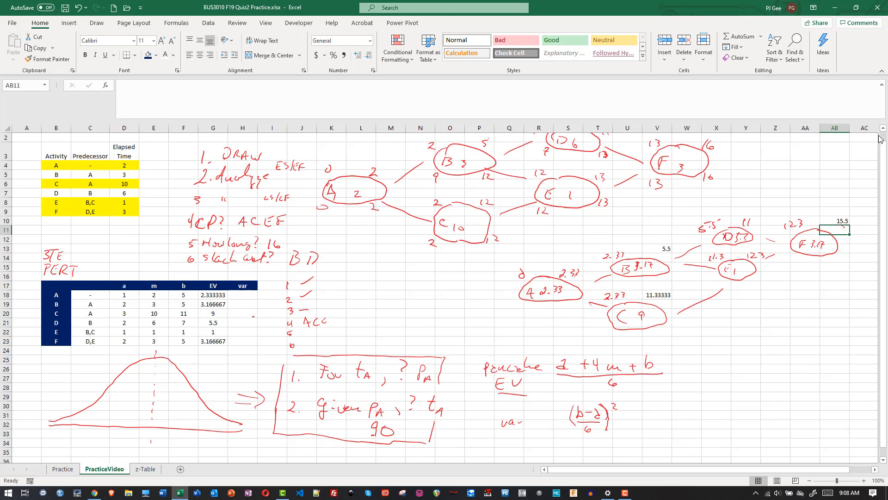
{"action": "left_click_drag", "start_coordinate": [333, 324], "coordinate": [337, 317]}
{"action": "left_click_drag", "start_coordinate": [309, 347], "coordinate": [321, 339]}
{"action": "left_click_drag", "start_coordinate": [257, 331], "coordinate": [261, 337]}
- Highlight the critical activities A, C, E and F in the PERT table by filling C18:H18, C20:H20 and C22:H23 yellow
{"action": "left_click_drag", "start_coordinate": [93, 298], "coordinate": [241, 294]}
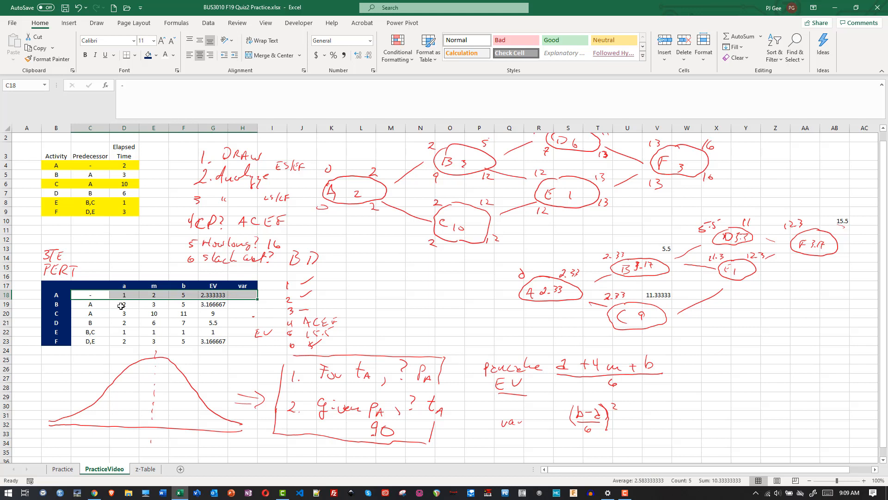
{"action": "left_click_drag", "start_coordinate": [83, 316], "coordinate": [240, 313]}
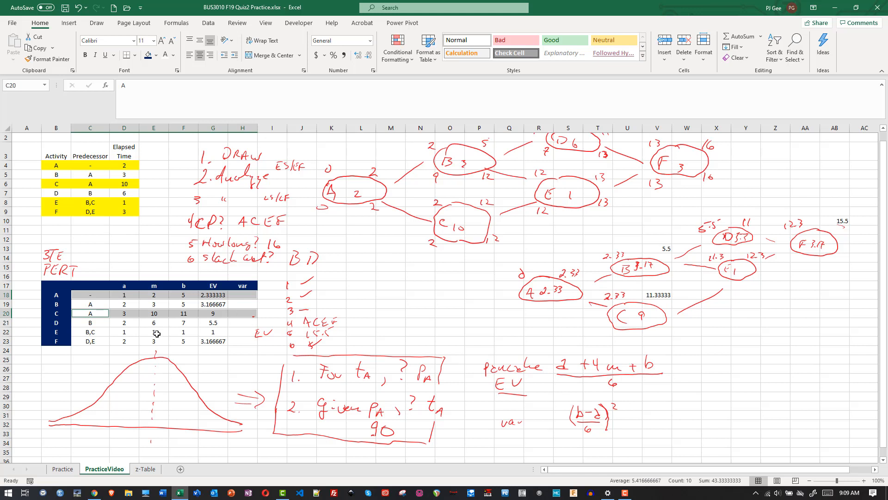
{"action": "left_click_drag", "start_coordinate": [90, 332], "coordinate": [247, 339]}
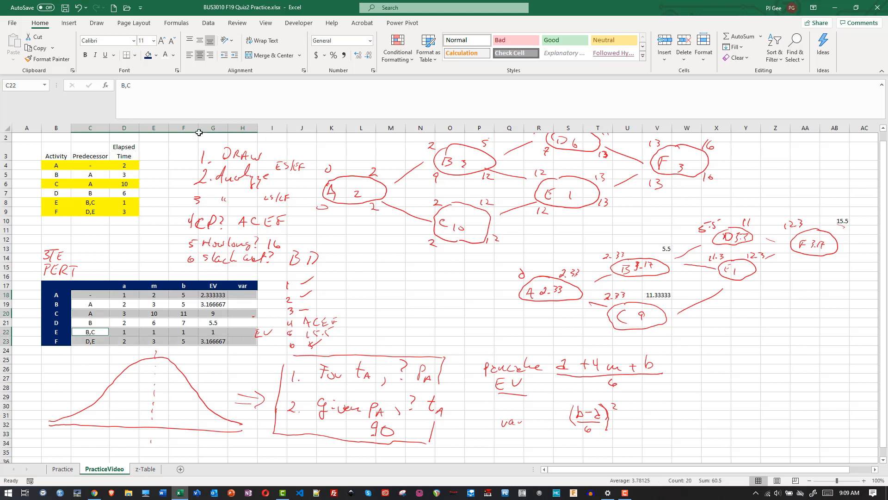
{"action": "left_click", "coordinate": [157, 55]}
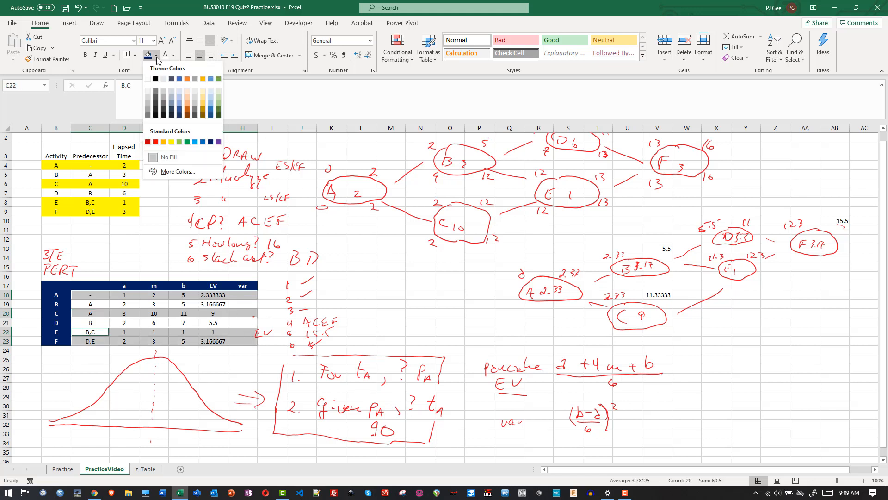
{"action": "left_click", "coordinate": [171, 142]}
{"action": "left_click", "coordinate": [76, 377]}
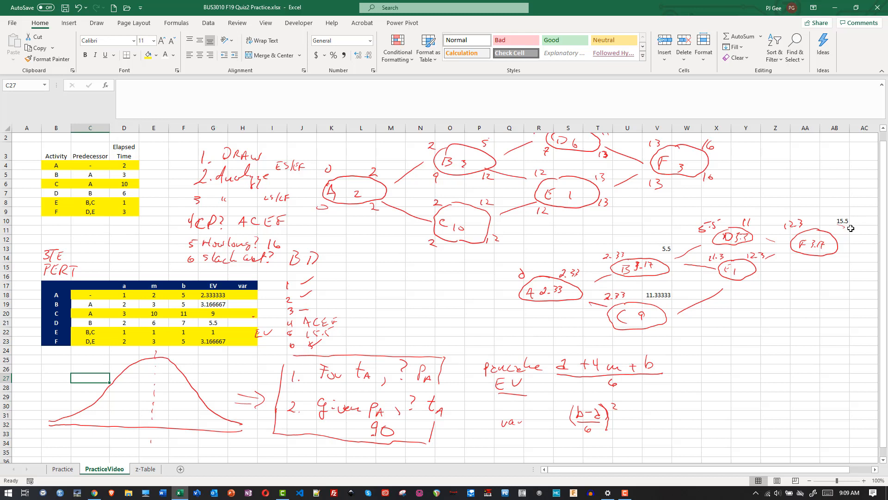
- Try to total the critical activities' expected values in cell G24 with =SUM(G18,G20,G22)
{"action": "left_click", "coordinate": [216, 351]}
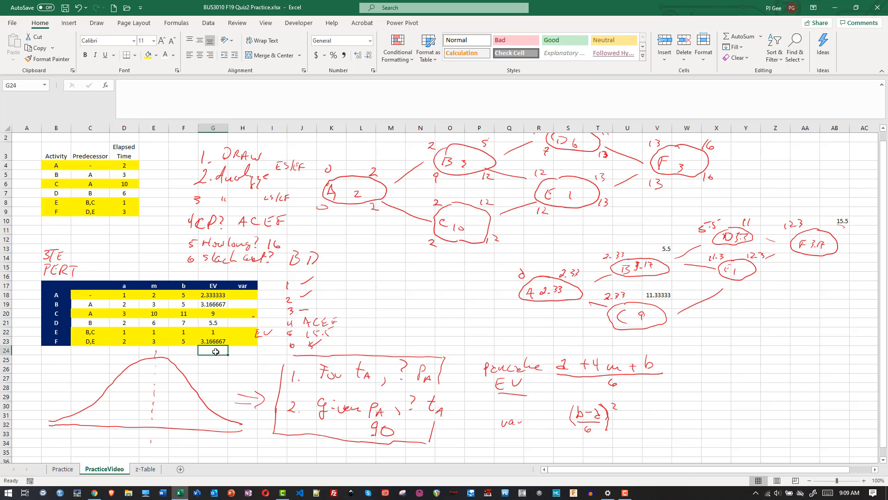
{"action": "type", "text": "=sum("}
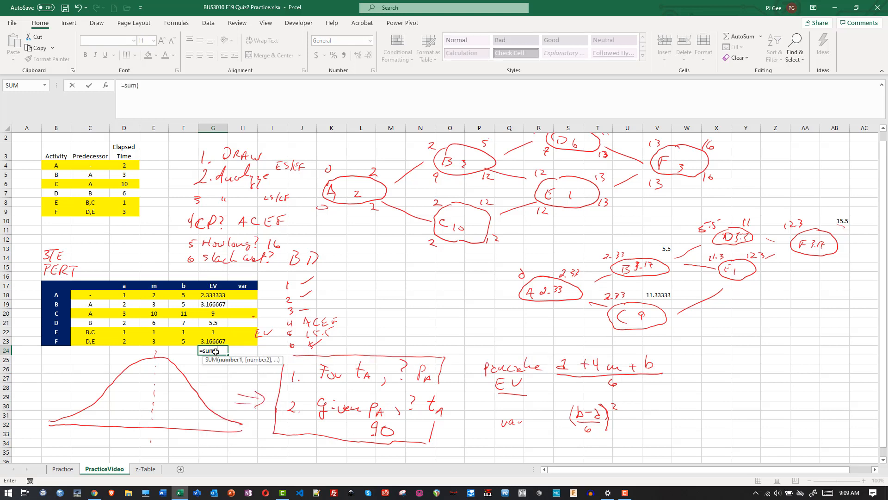
{"action": "left_click", "coordinate": [212, 295]}
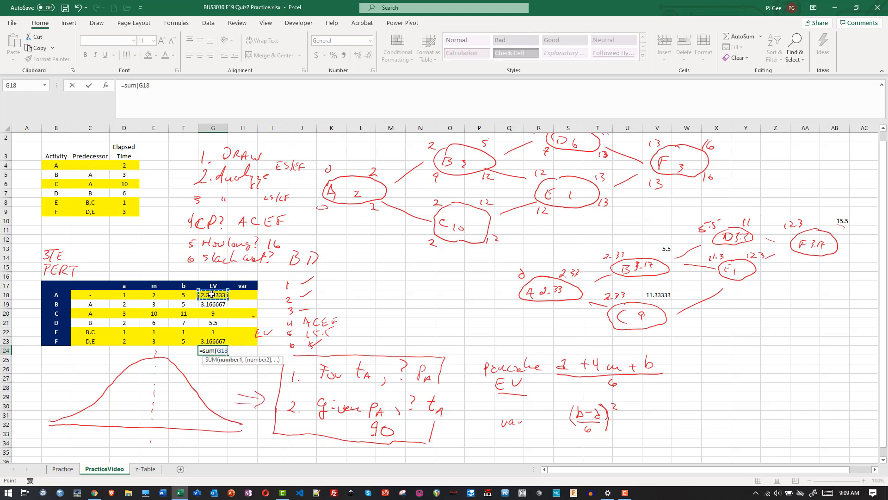
{"action": "left_click", "coordinate": [211, 313], "text": "ctrl"}
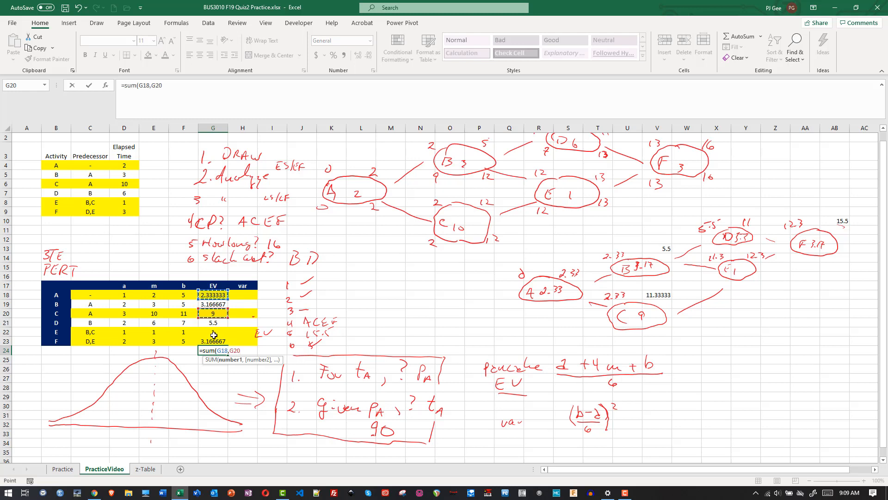
{"action": "left_click", "coordinate": [214, 332], "text": "ctrl"}
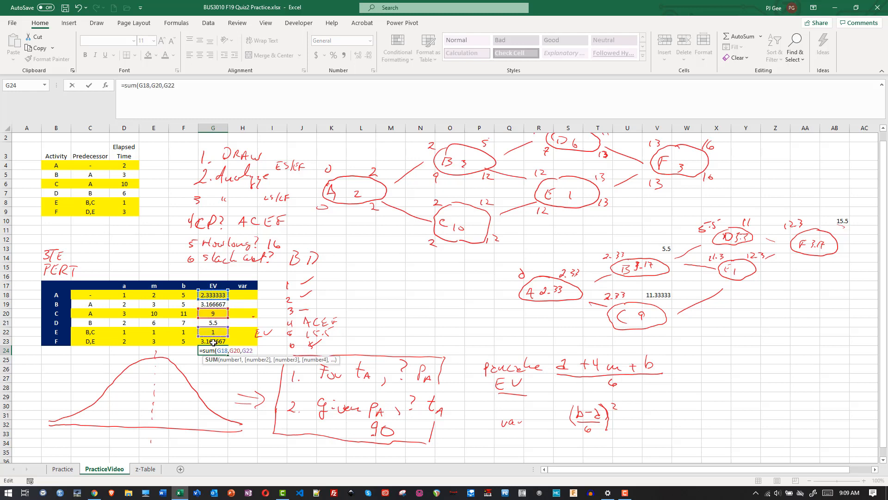
{"action": "left_click", "coordinate": [214, 350]}
{"action": "left_click", "coordinate": [214, 342], "text": "ctrl"}
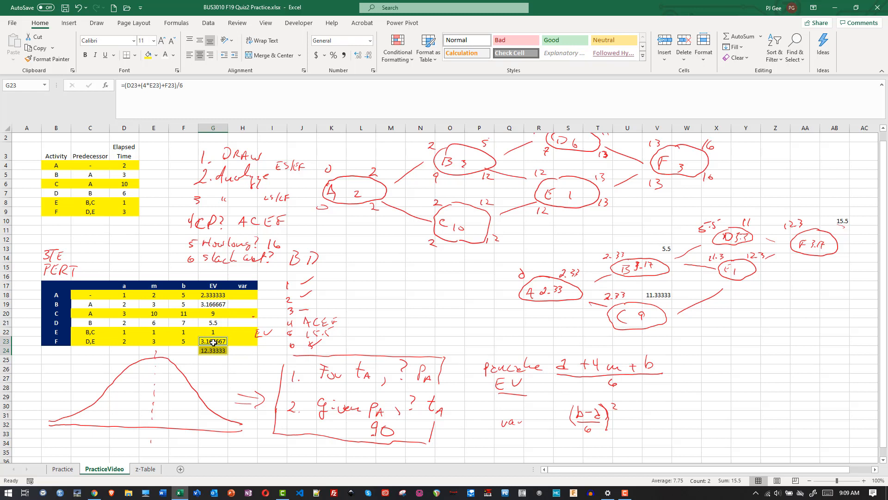
{"action": "left_click", "coordinate": [222, 372]}
- Total the expected values of critical activities A, C, E and F in cell G24 with =SUM(G18,G20,G22,G23)
{"action": "left_click", "coordinate": [216, 350]}
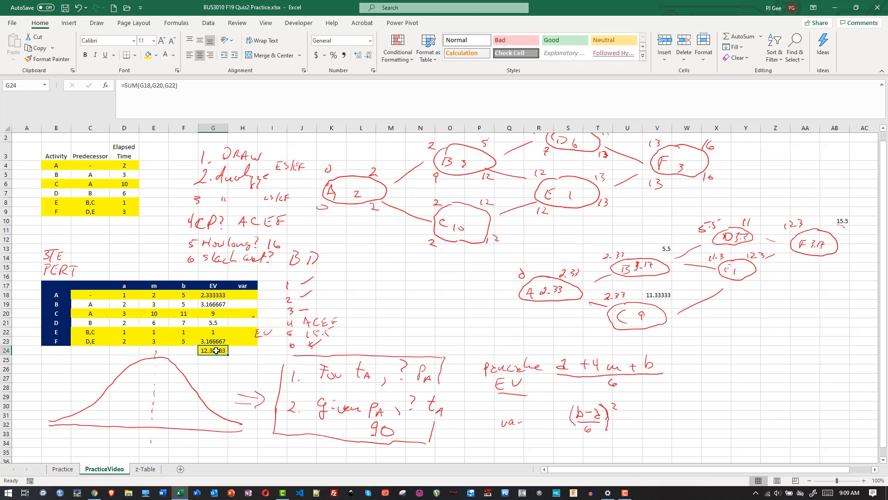
{"action": "type", "text": "=sum("}
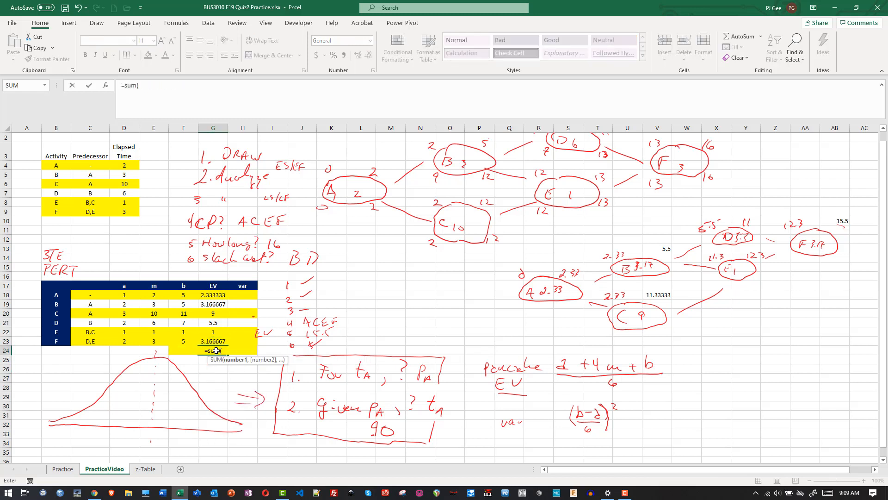
{"action": "left_click", "coordinate": [208, 295]}
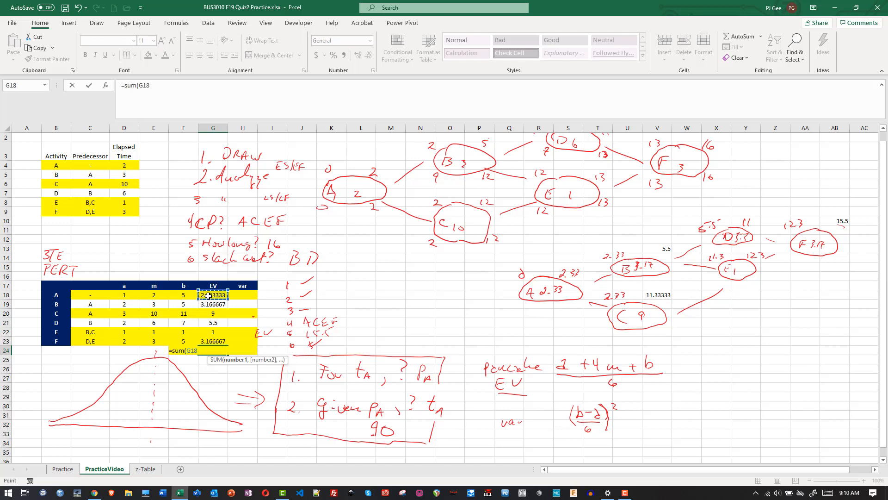
{"action": "type", "text": ","}
{"action": "left_click", "coordinate": [209, 313]}
{"action": "type", "text": ","}
{"action": "left_click", "coordinate": [212, 332]}
{"action": "type", "text": ","}
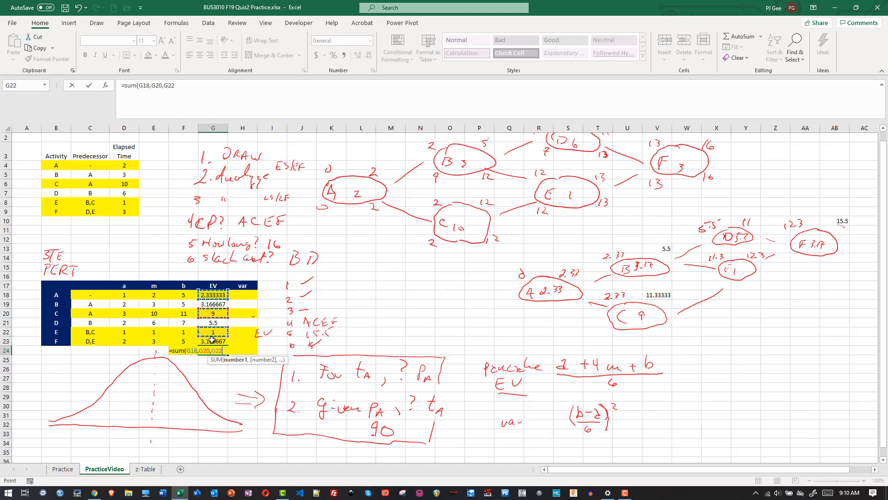
{"action": "left_click", "coordinate": [212, 341]}
{"action": "key", "text": "Return"}
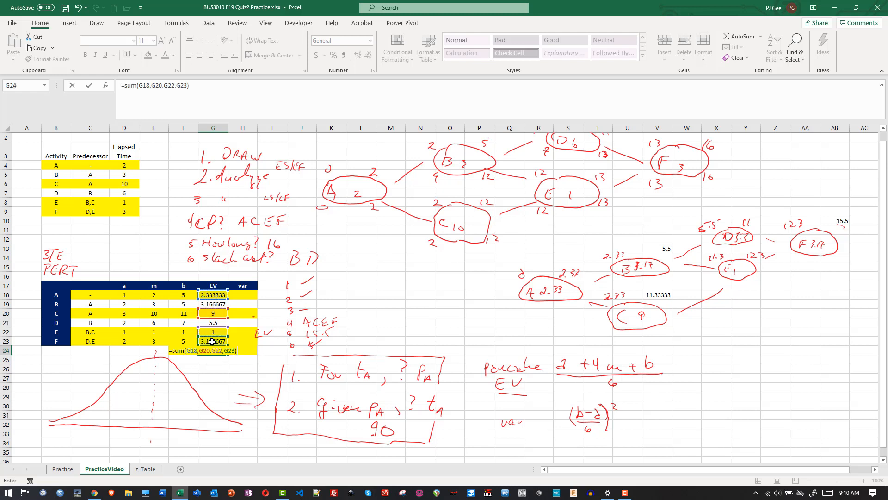
{"action": "left_click", "coordinate": [216, 352]}
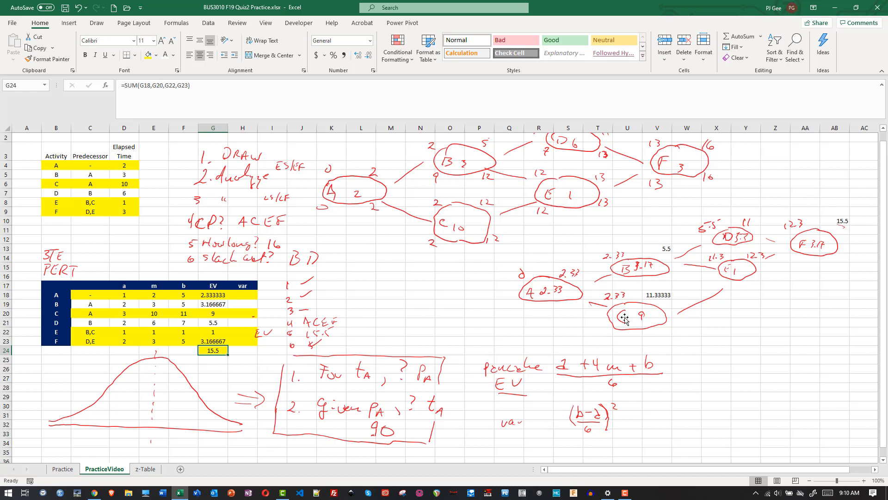
- Calculate activity A's variance in cell H18 with the formula =((F18-D18)/6)^2
{"action": "left_click", "coordinate": [243, 295]}
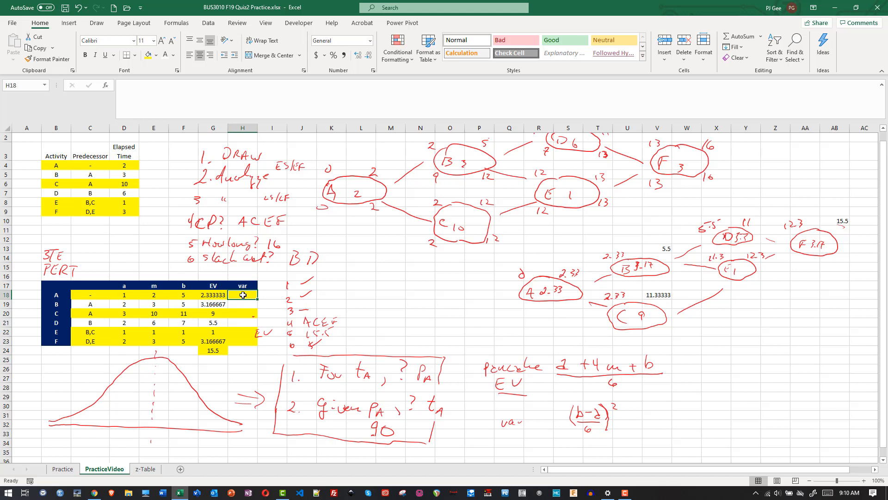
{"action": "type", "text": "="}
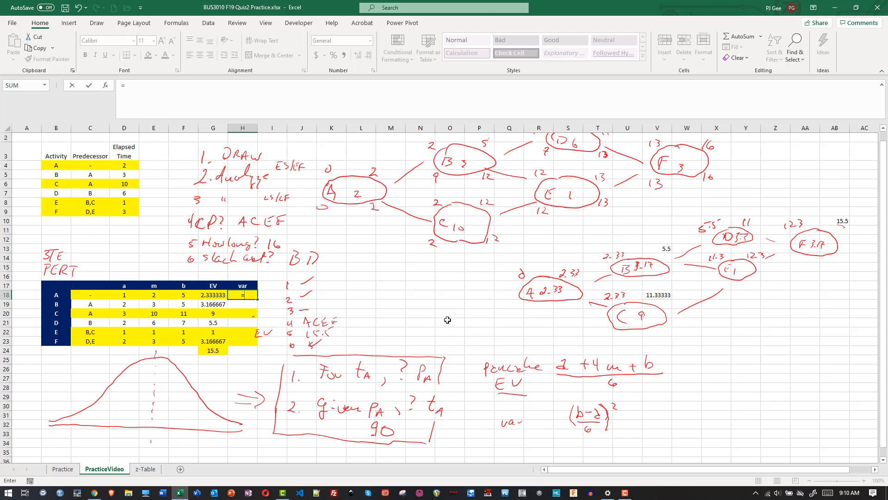
{"action": "type", "text": "()/6"}
{"action": "left_click", "coordinate": [242, 295]}
{"action": "left_click", "coordinate": [182, 295]}
{"action": "type", "text": "-"}
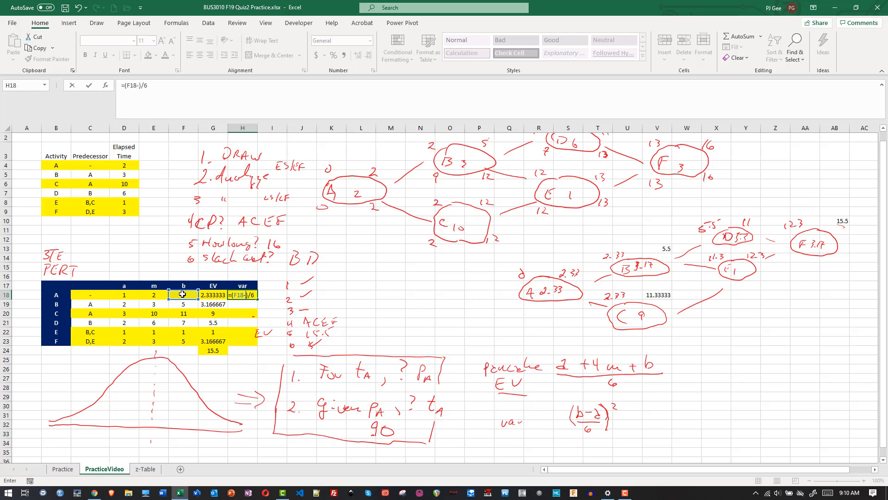
{"action": "left_click", "coordinate": [127, 294]}
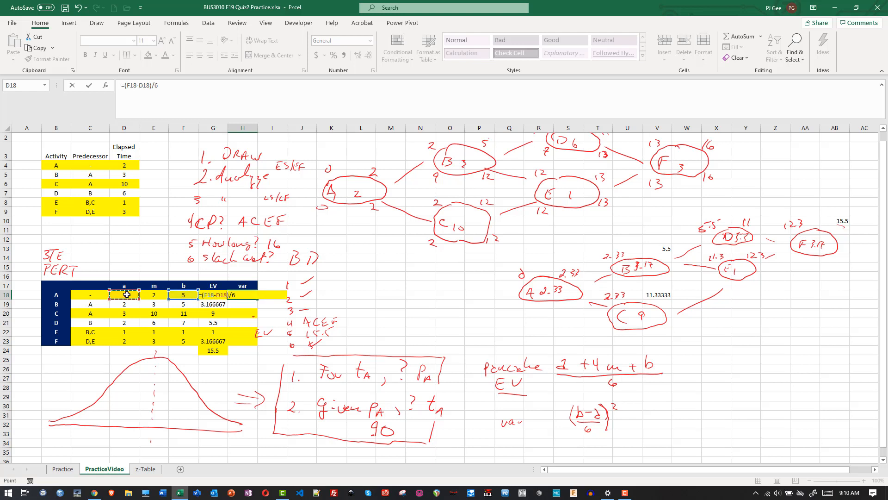
{"action": "left_click", "coordinate": [202, 295]}
{"action": "type", "text": "("}
{"action": "key", "text": "Return"}
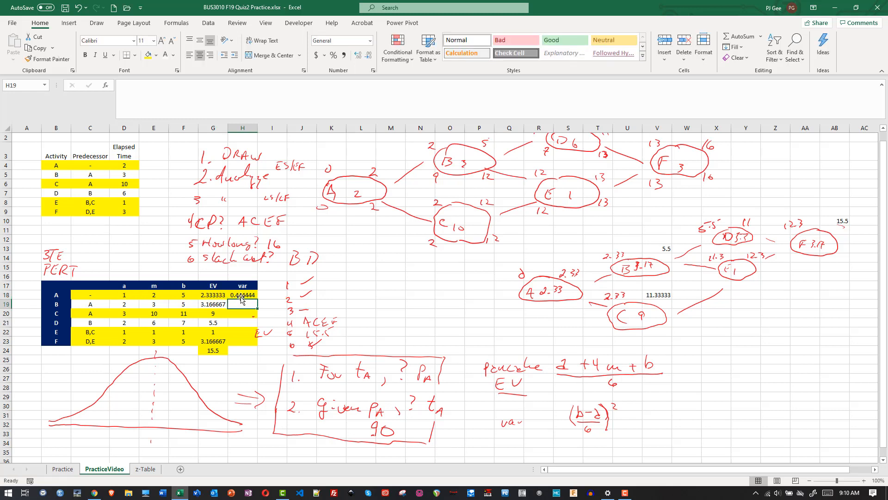
- Copy activity A's variance formula from H18 to H20, H22 and H23 for critical activities C, E and F
{"action": "left_click", "coordinate": [247, 296]}
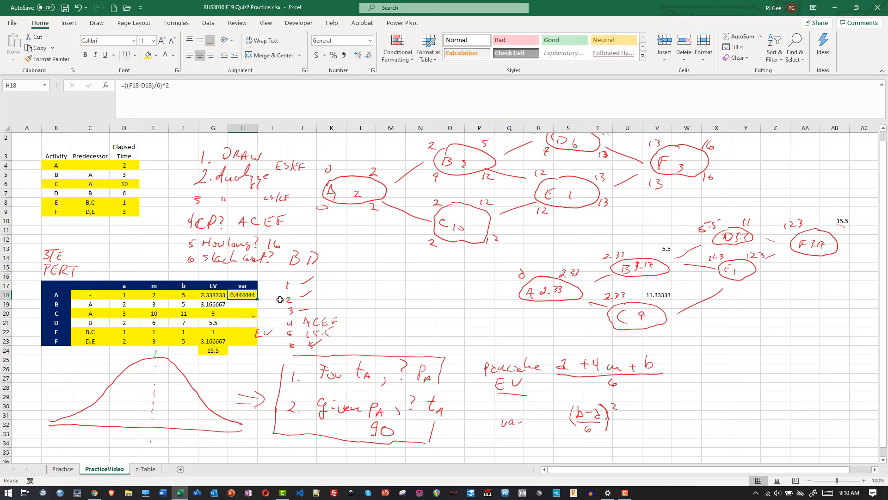
{"action": "key", "text": "ctrl+c"}
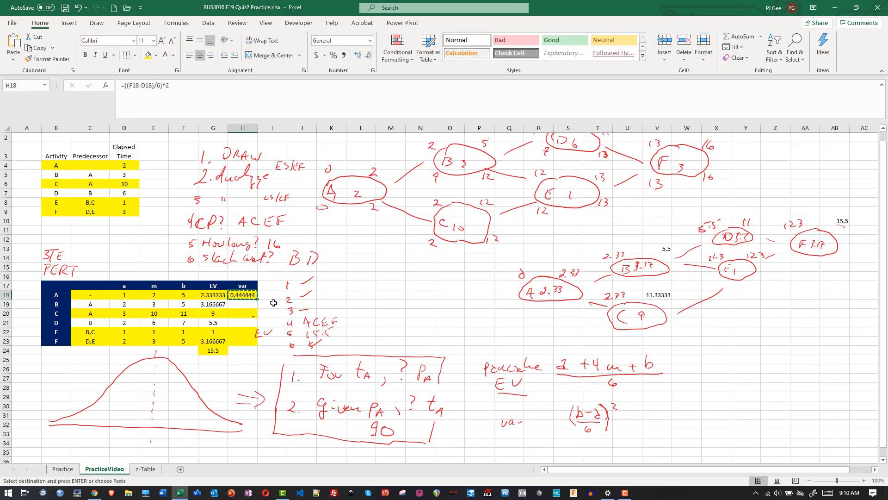
{"action": "left_click", "coordinate": [245, 314]}
{"action": "key", "text": "ctrl+v"}
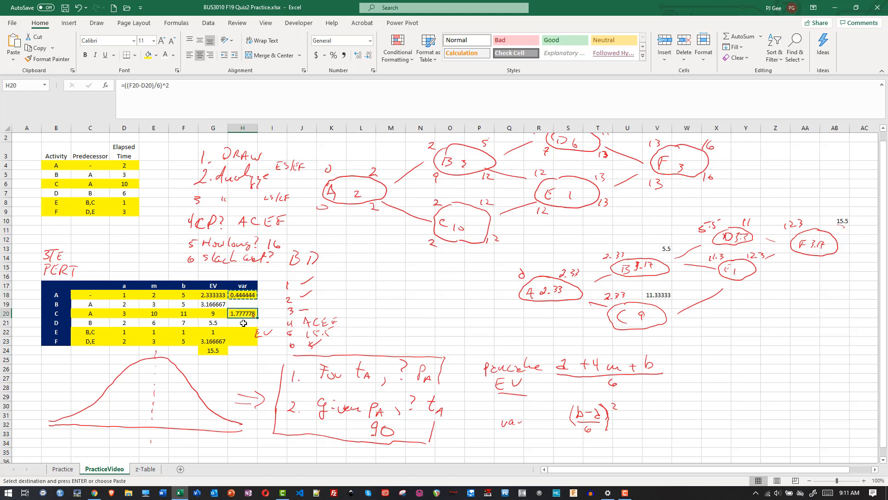
{"action": "left_click", "coordinate": [243, 331]}
{"action": "key", "text": "ctrl+v"}
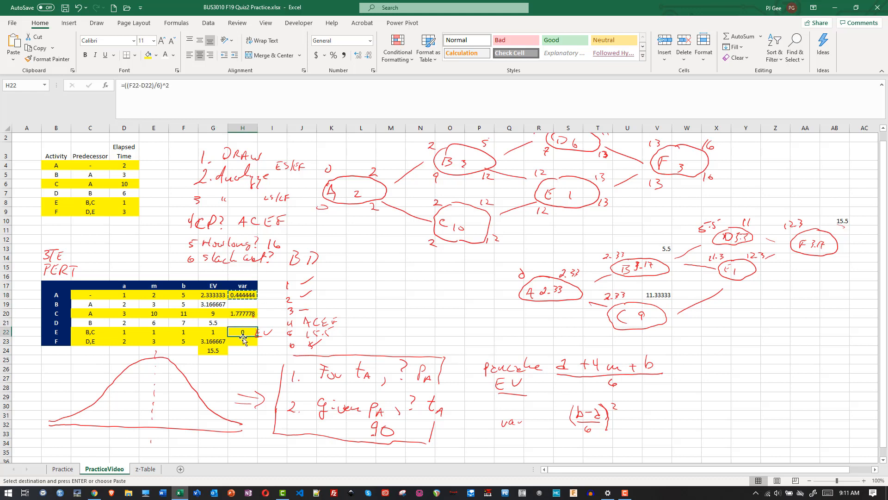
{"action": "left_click", "coordinate": [243, 341]}
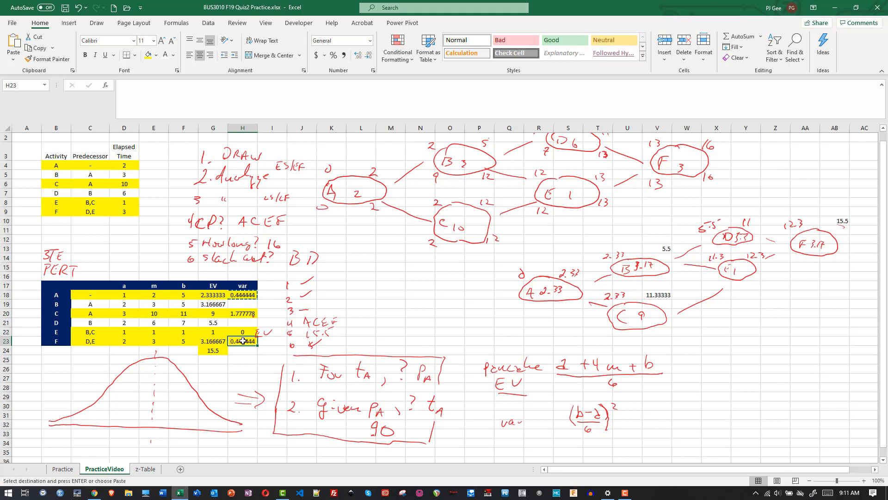
{"action": "key", "text": "ctrl+v"}
- Total the critical activities' variances in cell H24 with =SUM(H18,H20,H22,H23)
{"action": "left_click", "coordinate": [249, 353]}
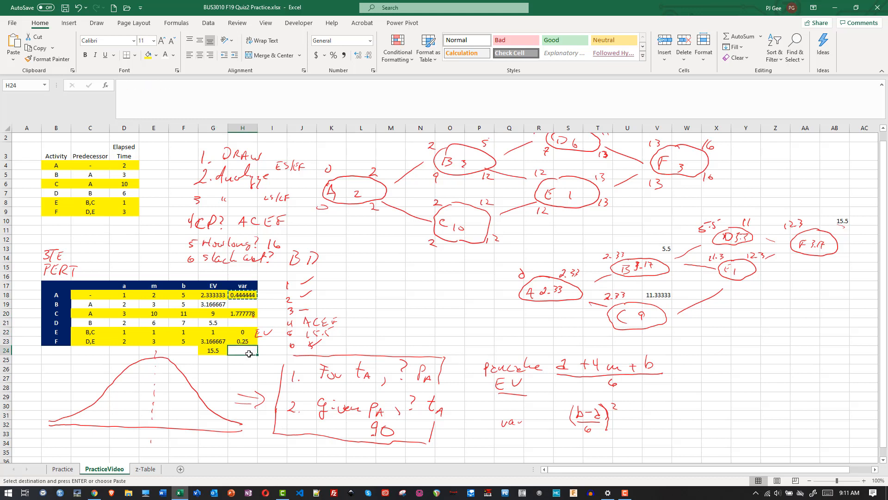
{"action": "left_click", "coordinate": [214, 351]}
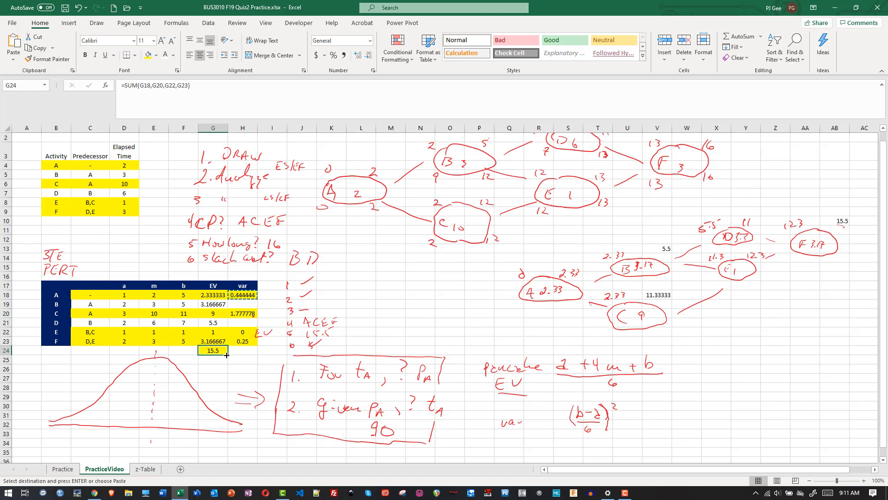
{"action": "left_click", "coordinate": [237, 352]}
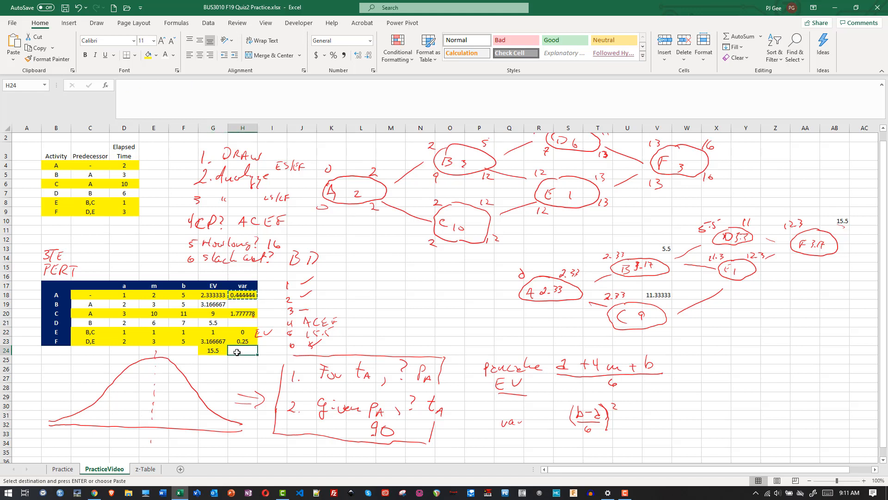
{"action": "type", "text": "=sum("}
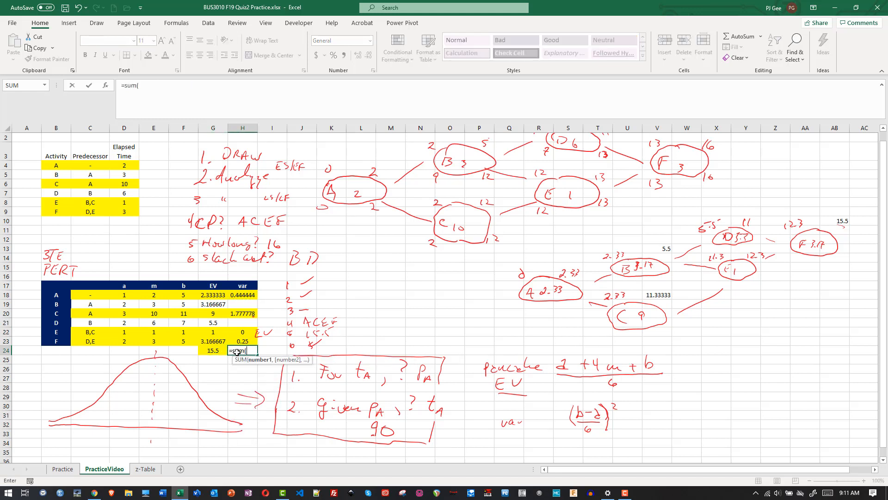
{"action": "left_click", "coordinate": [235, 296]}
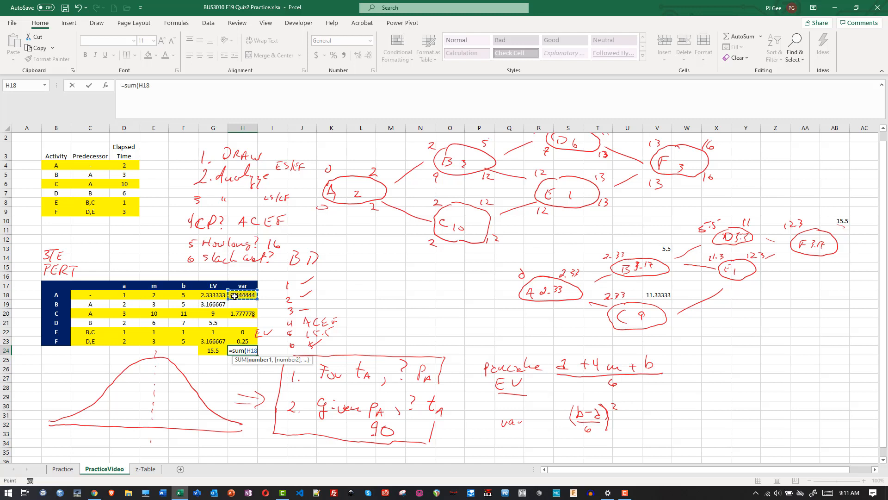
{"action": "left_click_drag", "start_coordinate": [234, 307], "coordinate": [240, 341]}
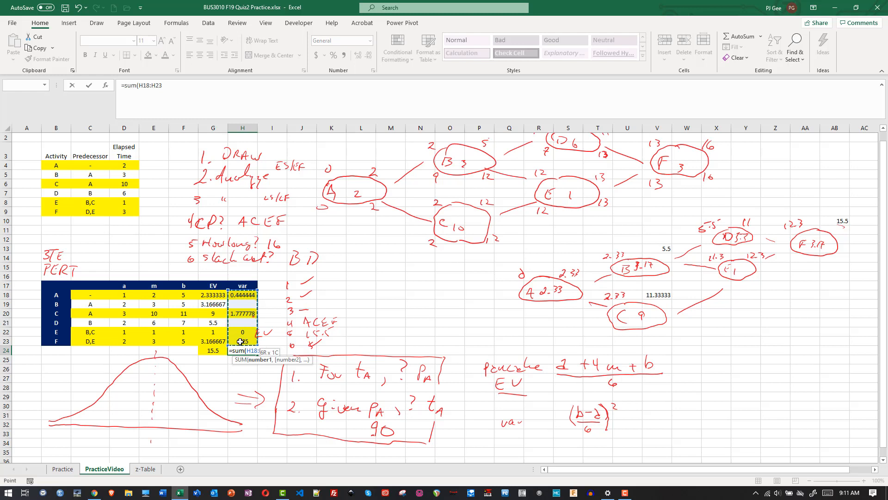
{"action": "left_click", "coordinate": [245, 298]}
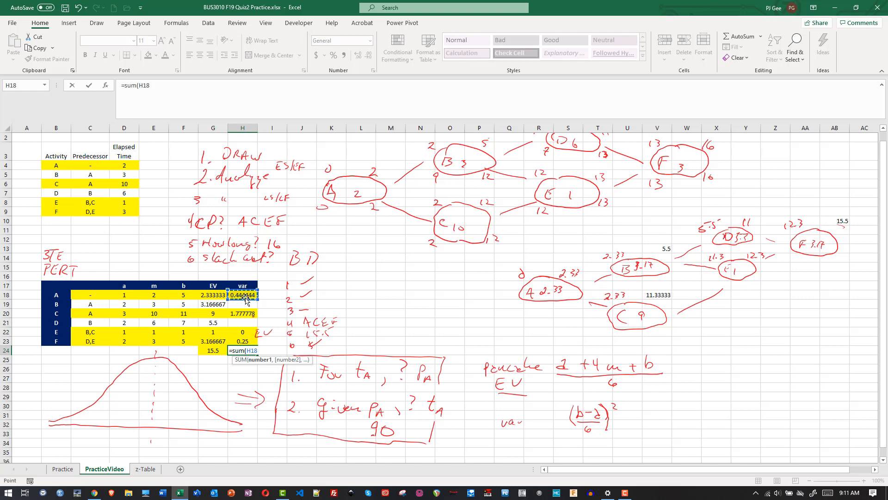
{"action": "left_click", "coordinate": [245, 314], "text": "ctrl"}
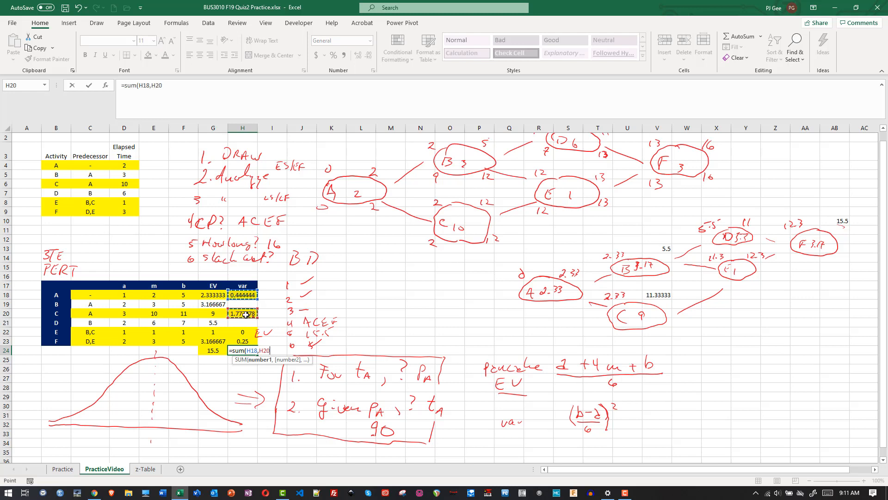
{"action": "left_click", "coordinate": [244, 332], "text": "ctrl"}
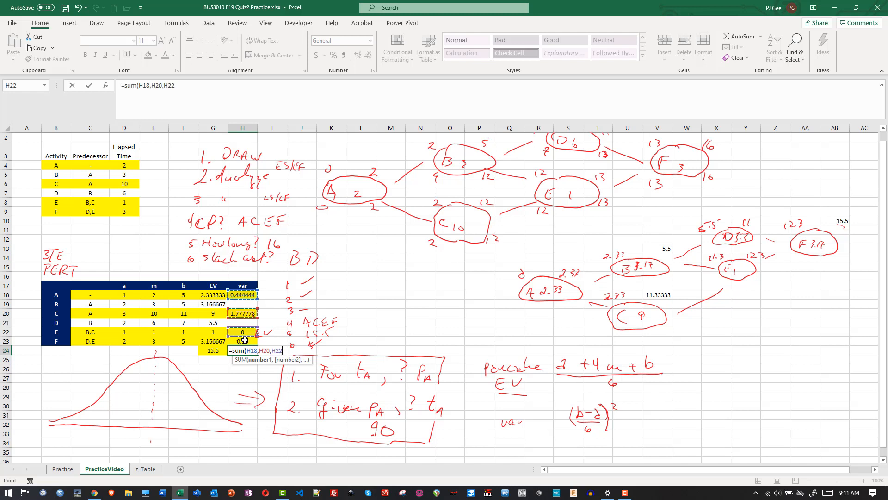
{"action": "left_click", "coordinate": [244, 340], "text": "ctrl"}
{"action": "type", "text": ")"}
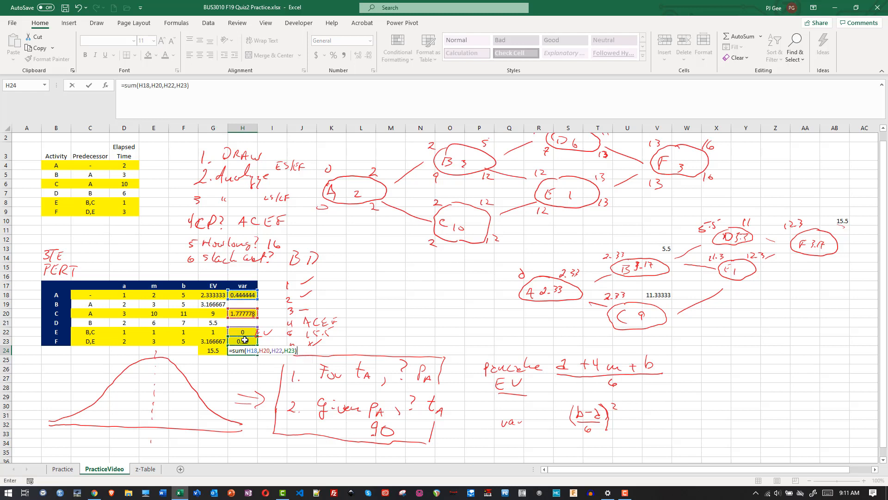
{"action": "key", "text": "Return"}
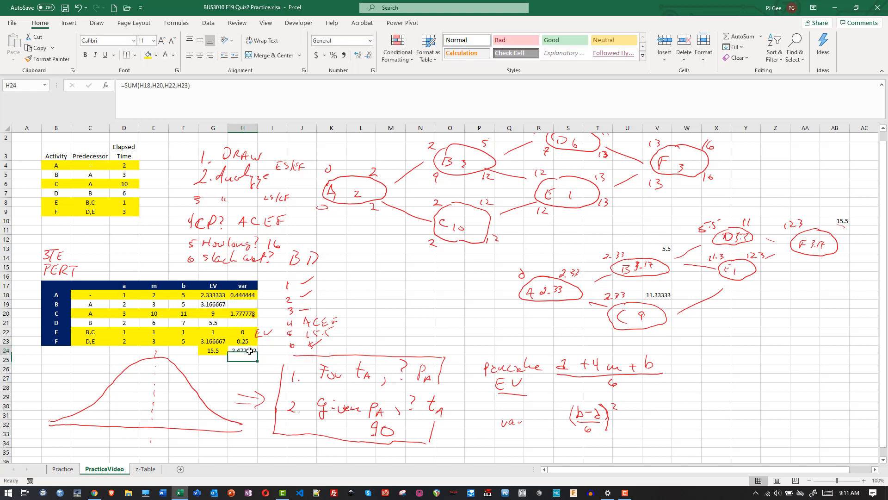
{"action": "left_click", "coordinate": [249, 350]}
- Calculate the critical path's standard deviation in cell H25 with the formula =SQRT(H24)
{"action": "left_click", "coordinate": [252, 361]}
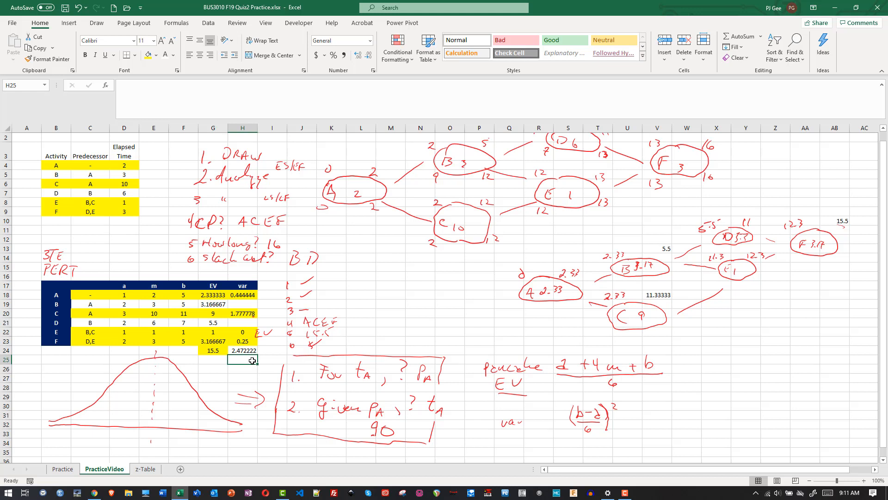
{"action": "type", "text": "=="}
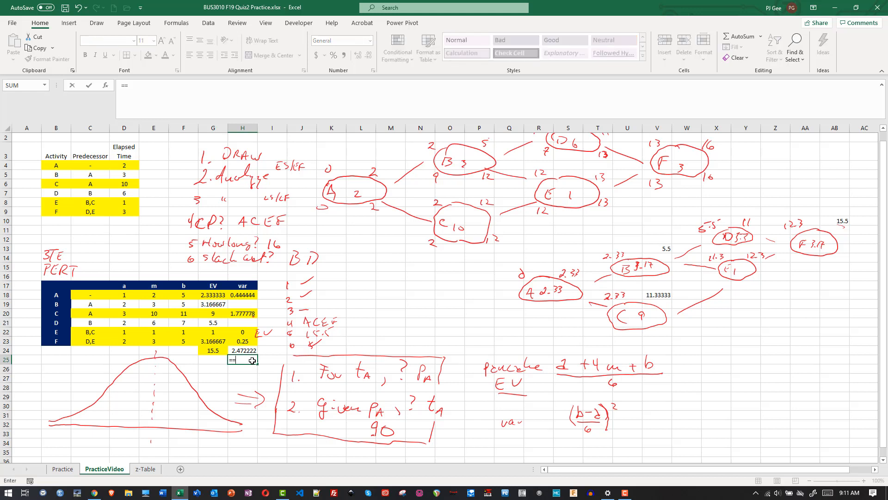
{"action": "key", "text": "BackSpace"}
{"action": "left_click", "coordinate": [248, 350]}
{"action": "key", "text": "BackSpace"}
{"action": "key", "text": "BackSpace"}
{"action": "key", "text": "BackSpace"}
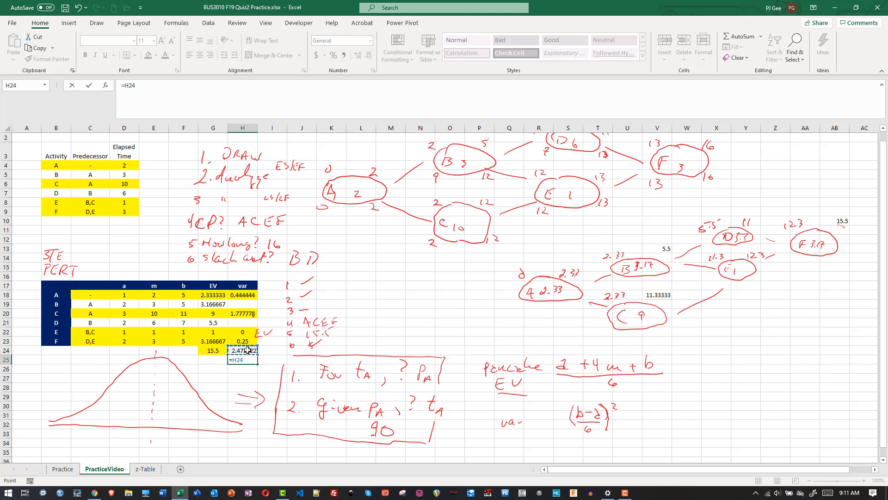
{"action": "type", "text": "s"}
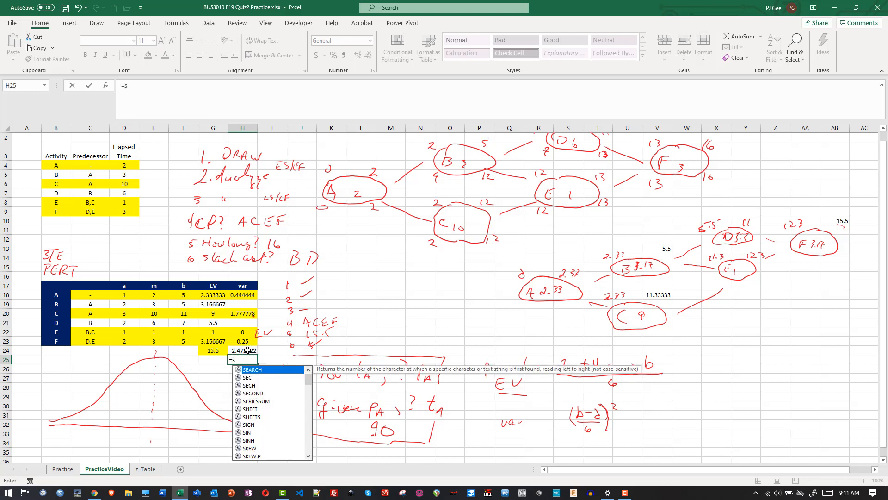
{"action": "type", "text": "qrt("}
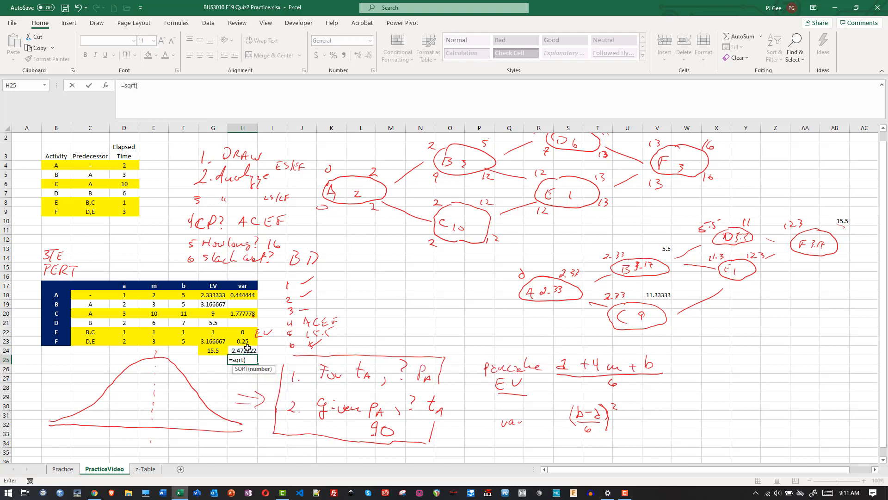
{"action": "left_click", "coordinate": [248, 348]}
{"action": "type", "text": ")"}
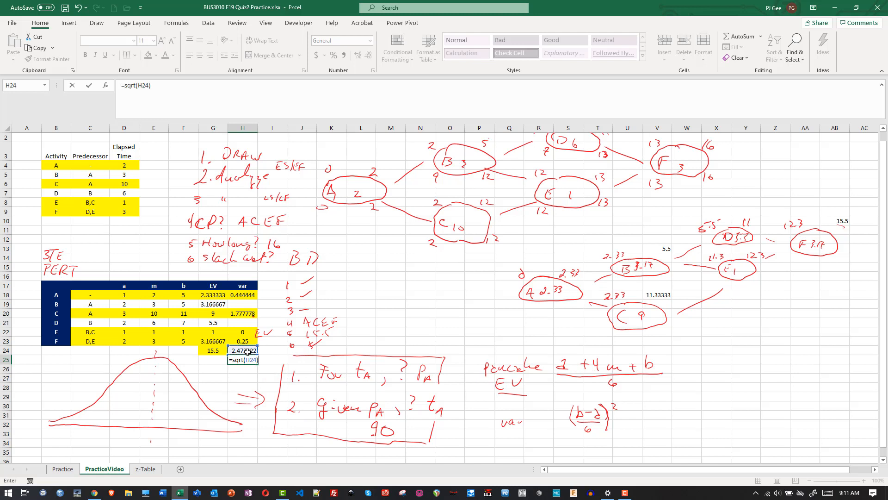
{"action": "key", "text": "Return"}
{"action": "left_click", "coordinate": [245, 360]}
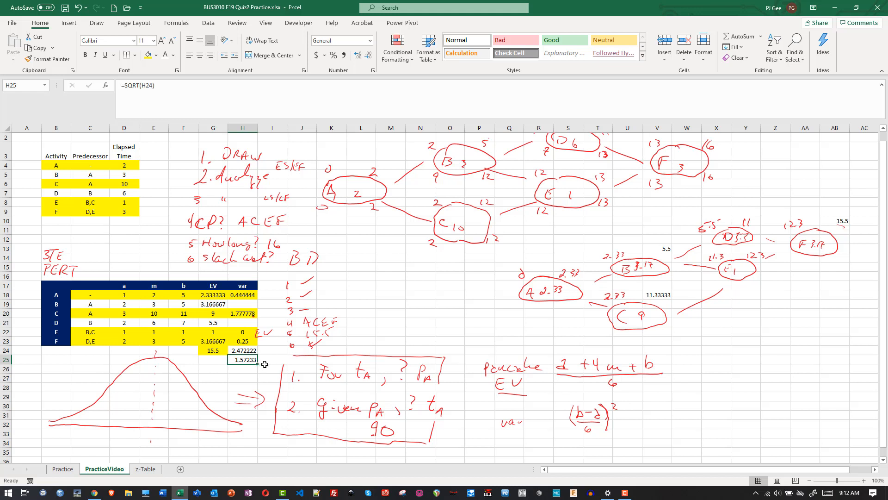
- Handwrite the notes "EV = 15.5" and "σ = 1.57 ?" below the bell curve, underlining 1.57
{"action": "left_click", "coordinate": [883, 459]}
{"action": "left_click_drag", "start_coordinate": [883, 460], "coordinate": [883, 460]}
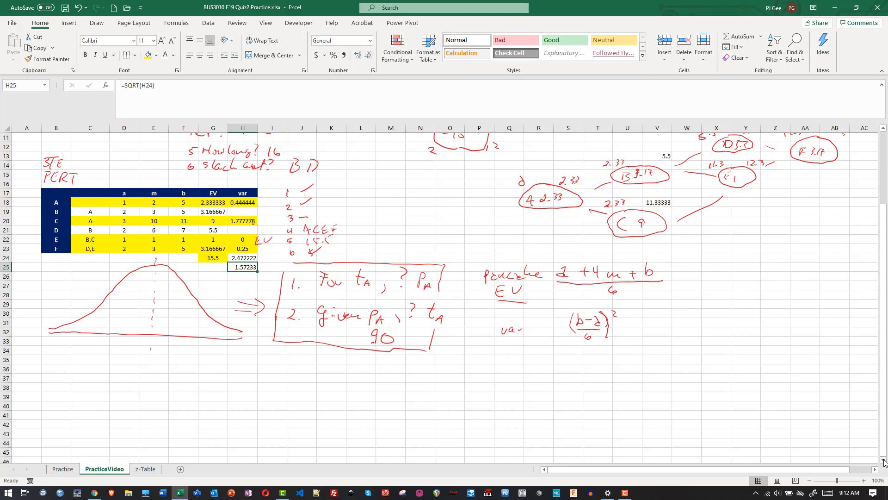
{"action": "mouse_move", "coordinate": [85, 375]}
{"action": "left_mouse_down"}
{"action": "mouse_move", "coordinate": [91, 383]}
{"action": "mouse_move", "coordinate": [90, 374]}
{"action": "left_mouse_up"}
{"action": "mouse_move", "coordinate": [85, 379]}
{"action": "left_mouse_down"}
{"action": "mouse_move", "coordinate": [100, 372]}
{"action": "mouse_move", "coordinate": [121, 380]}
{"action": "left_mouse_up"}
{"action": "left_click_drag", "start_coordinate": [127, 372], "coordinate": [134, 380]}
{"action": "left_click", "coordinate": [130, 380]}
{"action": "left_click_drag", "start_coordinate": [88, 393], "coordinate": [97, 392]}
{"action": "mouse_move", "coordinate": [91, 393]}
{"action": "left_mouse_down"}
{"action": "mouse_move", "coordinate": [91, 402]}
{"action": "mouse_move", "coordinate": [150, 399]}
{"action": "left_mouse_up"}
{"action": "left_click_drag", "start_coordinate": [126, 404], "coordinate": [167, 393]}
{"action": "left_click", "coordinate": [168, 397]}
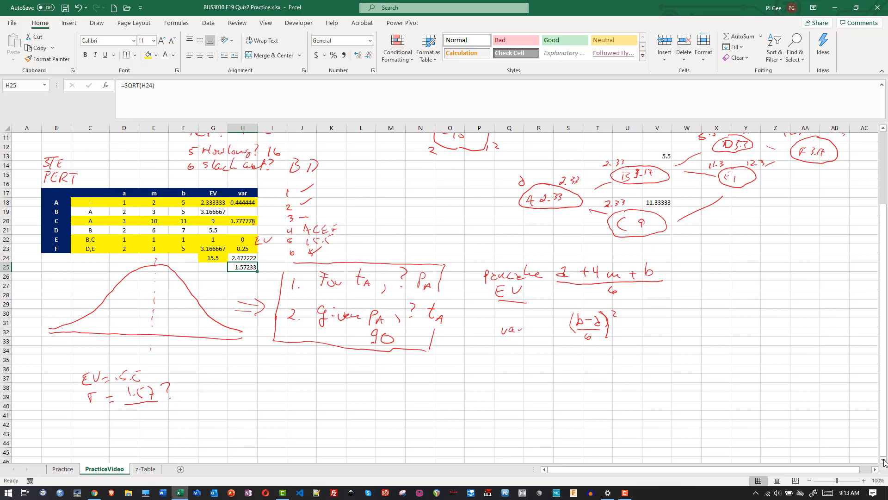
- Handwrite "std dev" beside the 1.57 note, mark 15.5 and 18? under the bell curve, and add an arrow below the boxed questions
{"action": "left_click_drag", "start_coordinate": [195, 392], "coordinate": [190, 398]}
{"action": "mouse_move", "coordinate": [200, 386]}
{"action": "left_mouse_down"}
{"action": "mouse_move", "coordinate": [199, 399]}
{"action": "mouse_move", "coordinate": [203, 391]}
{"action": "left_mouse_up"}
{"action": "left_click_drag", "start_coordinate": [207, 392], "coordinate": [210, 399]}
{"action": "left_click_drag", "start_coordinate": [219, 393], "coordinate": [221, 400]}
{"action": "left_click_drag", "start_coordinate": [222, 398], "coordinate": [233, 393]}
{"action": "mouse_move", "coordinate": [322, 360]}
{"action": "left_mouse_down"}
{"action": "mouse_move", "coordinate": [349, 365]}
{"action": "mouse_move", "coordinate": [327, 379]}
{"action": "left_mouse_up"}
{"action": "left_click_drag", "start_coordinate": [204, 345], "coordinate": [211, 353]}
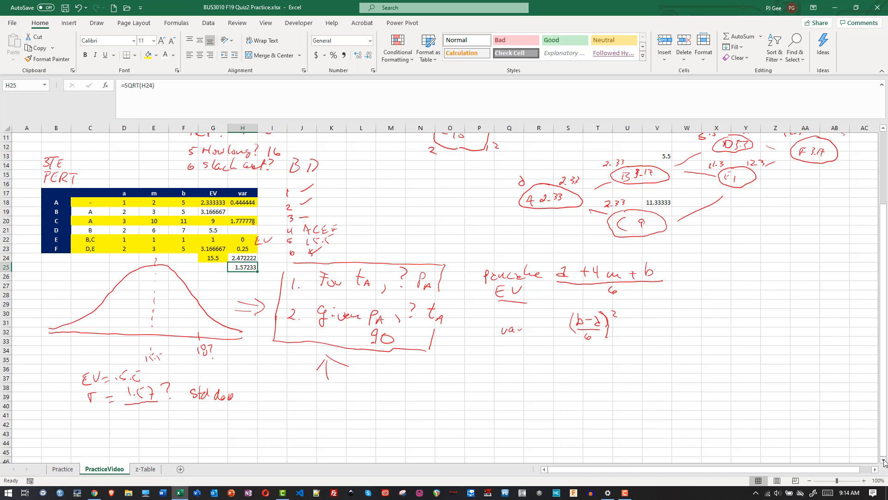
- Check the z-Table sheet, then handwrite "z score" and the fraction 18 − 15.5 over 1.57 below the boxed questions on PracticeVideo
{"action": "left_click", "coordinate": [147, 468]}
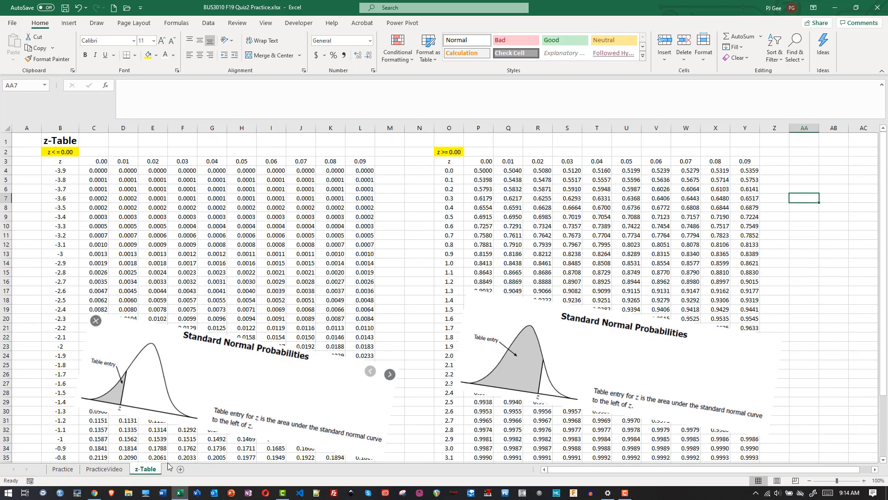
{"action": "left_click", "coordinate": [114, 470]}
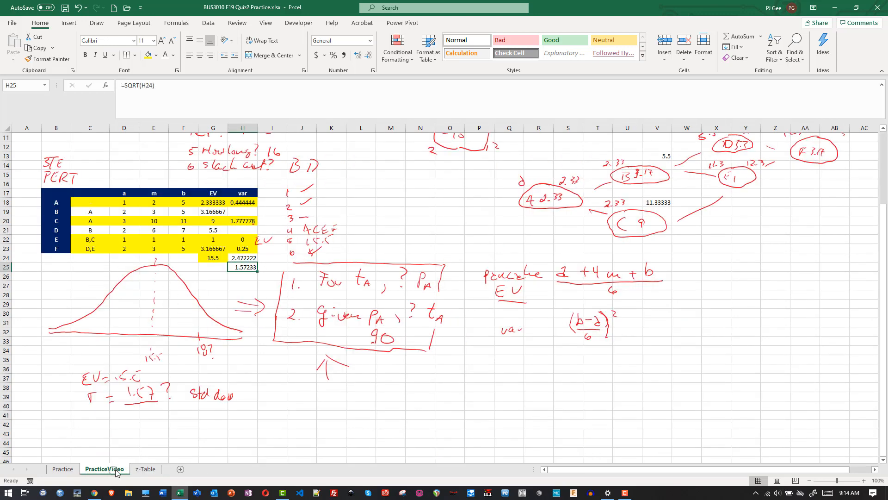
{"action": "left_click", "coordinate": [146, 469]}
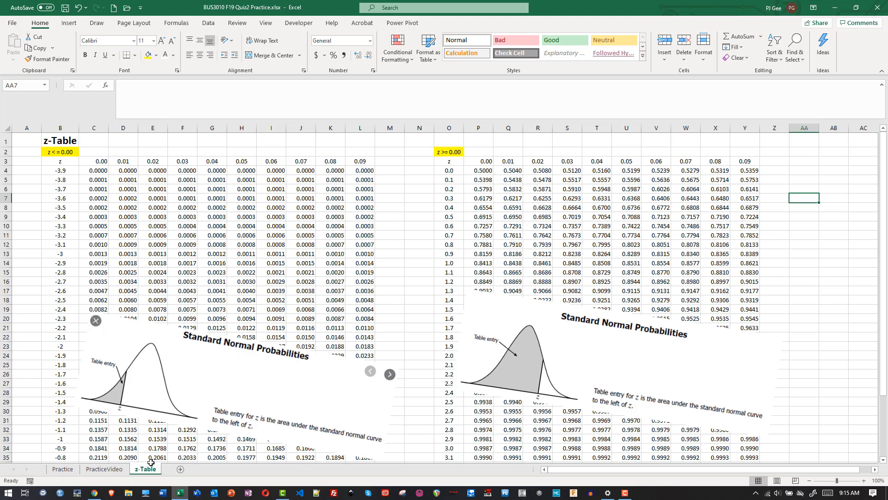
{"action": "left_click", "coordinate": [107, 468]}
{"action": "mouse_move", "coordinate": [285, 401]}
{"action": "left_mouse_down"}
{"action": "mouse_move", "coordinate": [294, 415]}
{"action": "mouse_move", "coordinate": [342, 403]}
{"action": "left_mouse_up"}
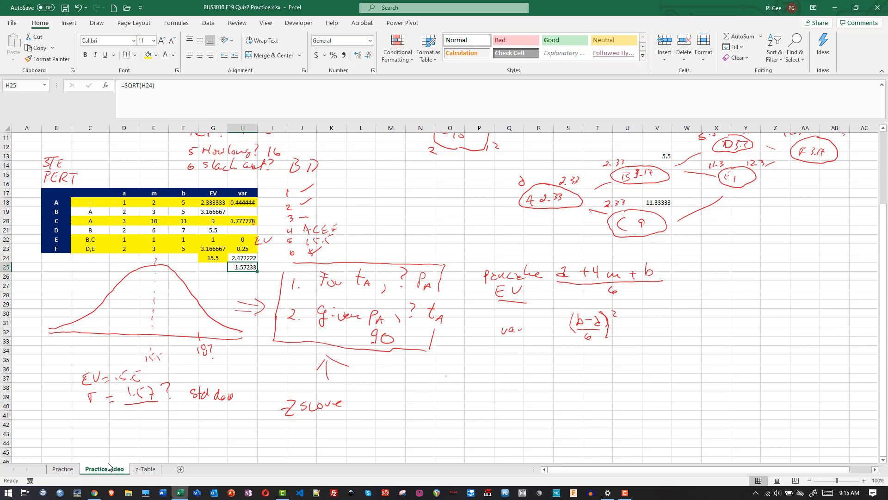
{"action": "mouse_move", "coordinate": [447, 375]}
{"action": "left_mouse_down"}
{"action": "mouse_move", "coordinate": [448, 387]}
{"action": "mouse_move", "coordinate": [456, 378]}
{"action": "mouse_move", "coordinate": [474, 385]}
{"action": "mouse_move", "coordinate": [481, 373]}
{"action": "mouse_move", "coordinate": [489, 380]}
{"action": "left_mouse_up"}
{"action": "mouse_move", "coordinate": [450, 389]}
{"action": "left_mouse_down"}
{"action": "mouse_move", "coordinate": [491, 388]}
{"action": "mouse_move", "coordinate": [471, 403]}
{"action": "mouse_move", "coordinate": [478, 394]}
{"action": "left_mouse_up"}
{"action": "left_click_drag", "start_coordinate": [480, 394], "coordinate": [481, 405]}
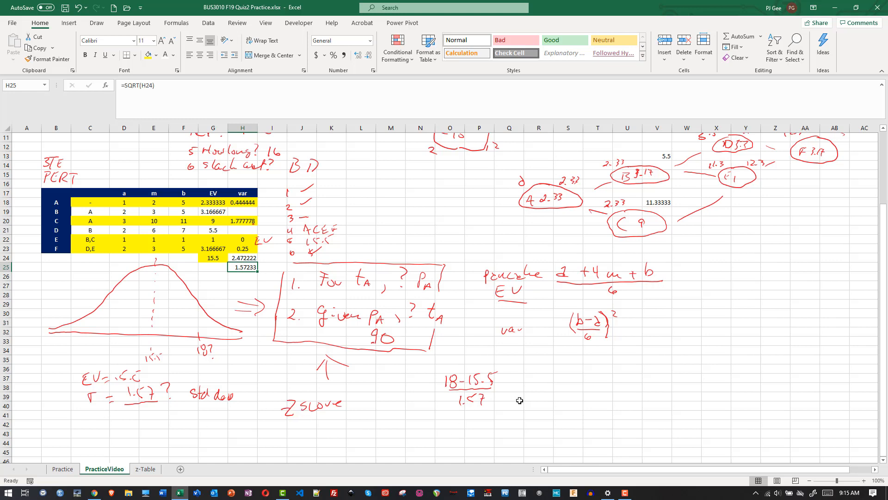
- Calculate the z-score for 18 in cell Q37 with =(18-G24)/H25 and point a handwritten arrow at it
{"action": "left_click", "coordinate": [516, 380]}
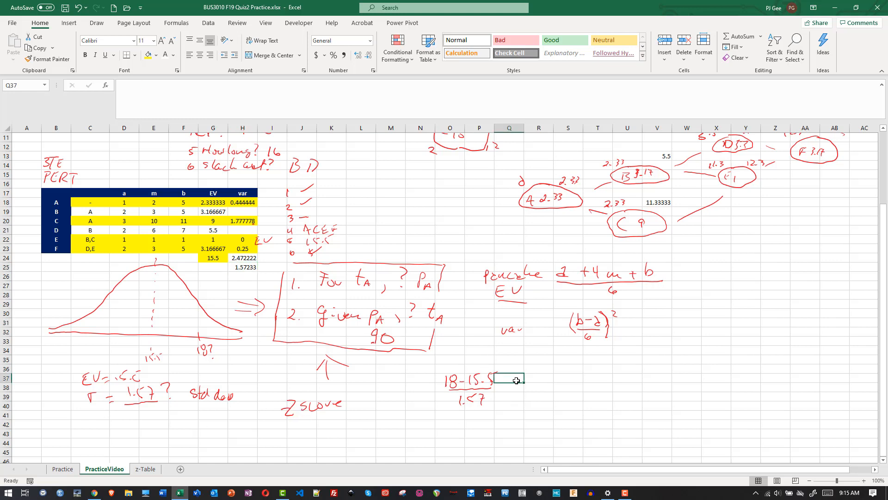
{"action": "type", "text": "="}
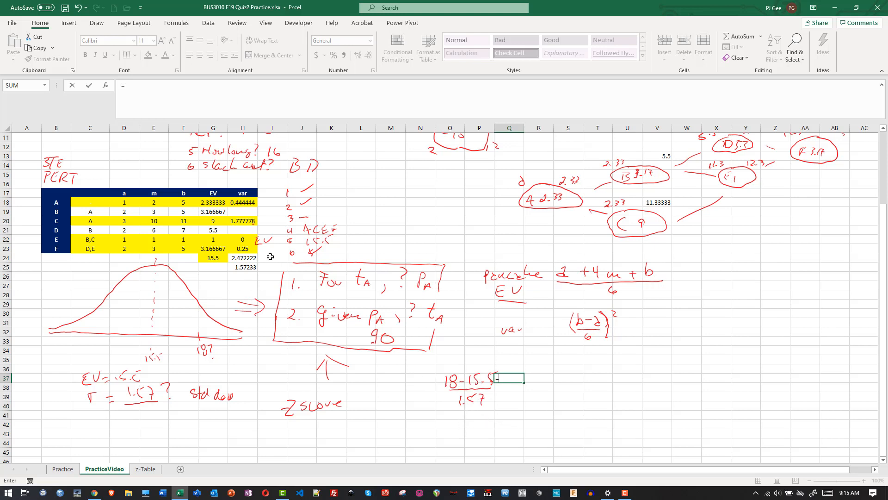
{"action": "type", "text": "18-"}
{"action": "left_click", "coordinate": [204, 255]}
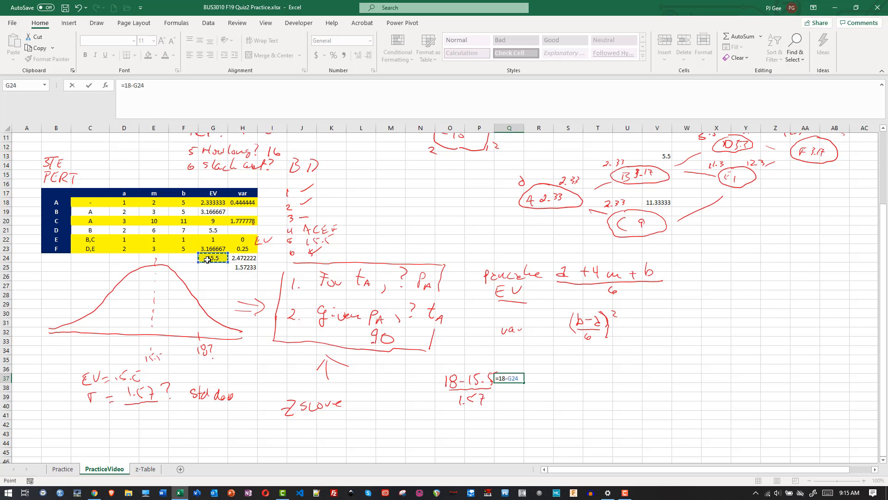
{"action": "left_click", "coordinate": [499, 378]}
{"action": "type", "text": "("}
{"action": "type", "text": ")/"}
{"action": "left_click", "coordinate": [250, 268]}
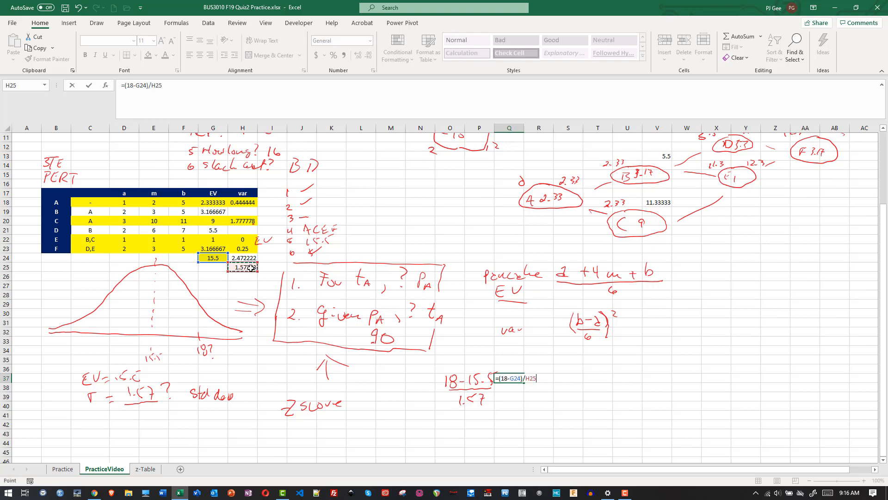
{"action": "key", "text": "Return"}
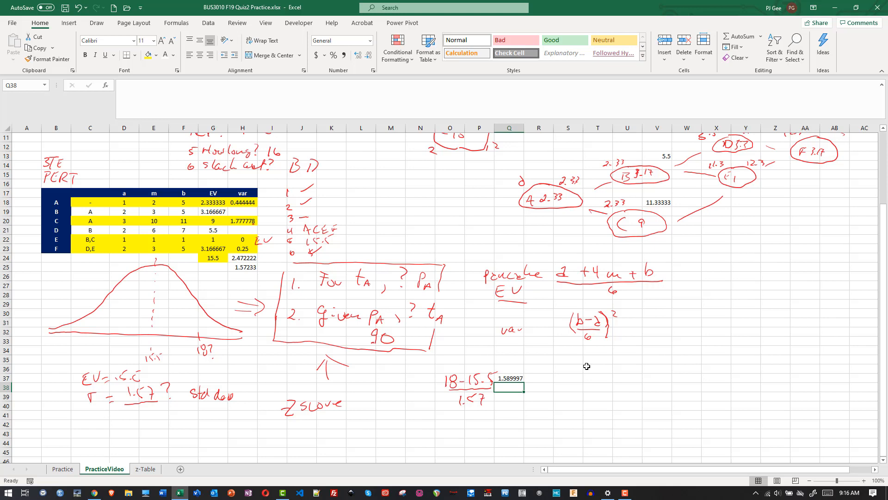
{"action": "left_click_drag", "start_coordinate": [520, 357], "coordinate": [519, 367]}
- On the z-Table sheet, move the Standard Normal Probabilities picture covering the z >= 0.00 table down to uncover the rows around 1.5
{"action": "left_click", "coordinate": [144, 470]}
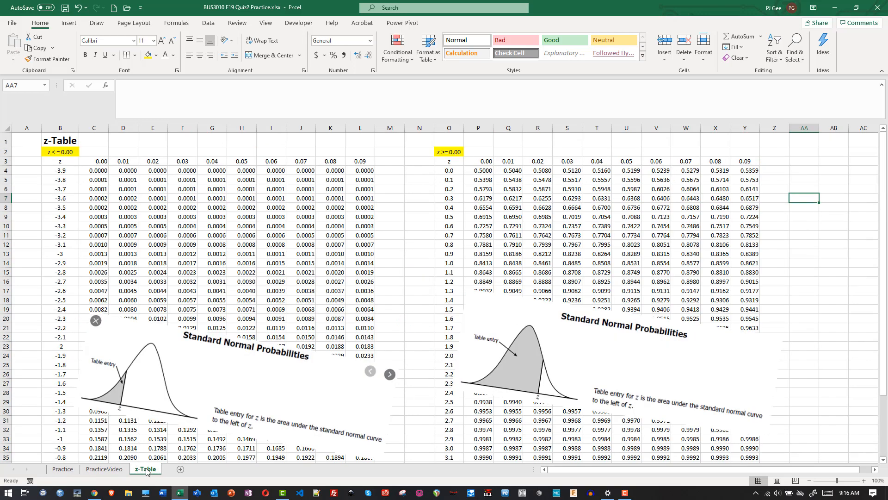
{"action": "left_click", "coordinate": [119, 469]}
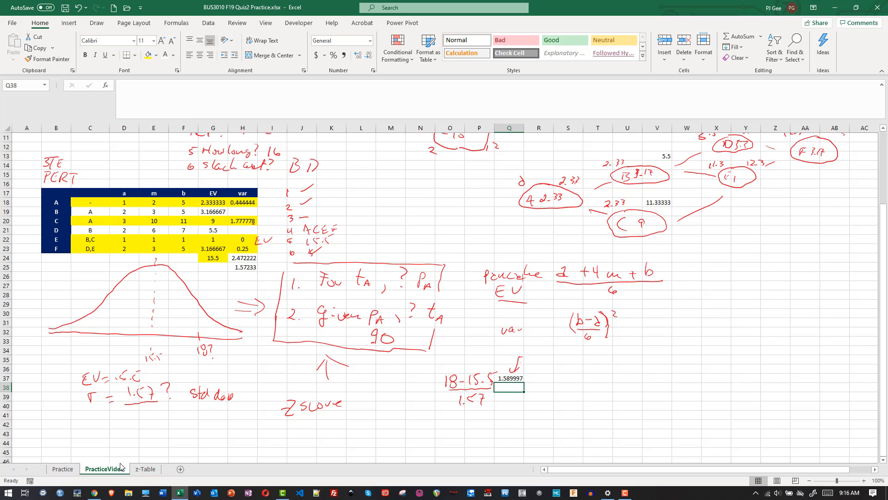
{"action": "left_click", "coordinate": [146, 469]}
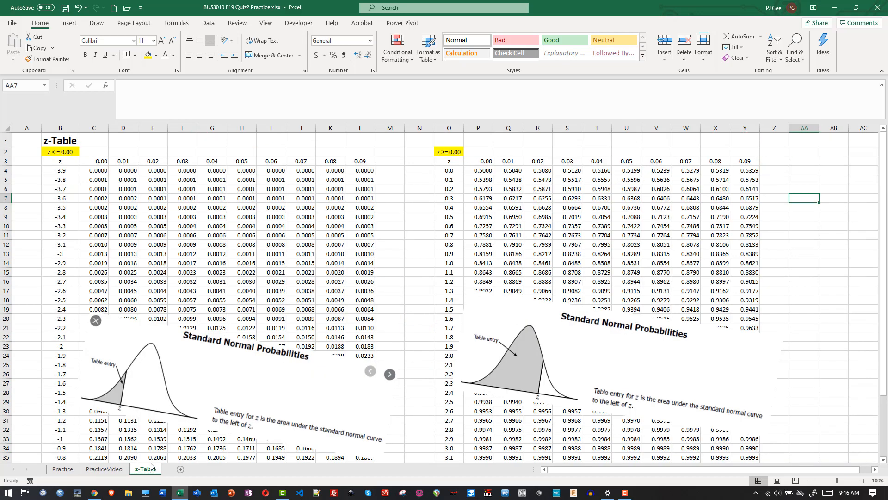
{"action": "left_click_drag", "start_coordinate": [883, 232], "coordinate": [878, 204]}
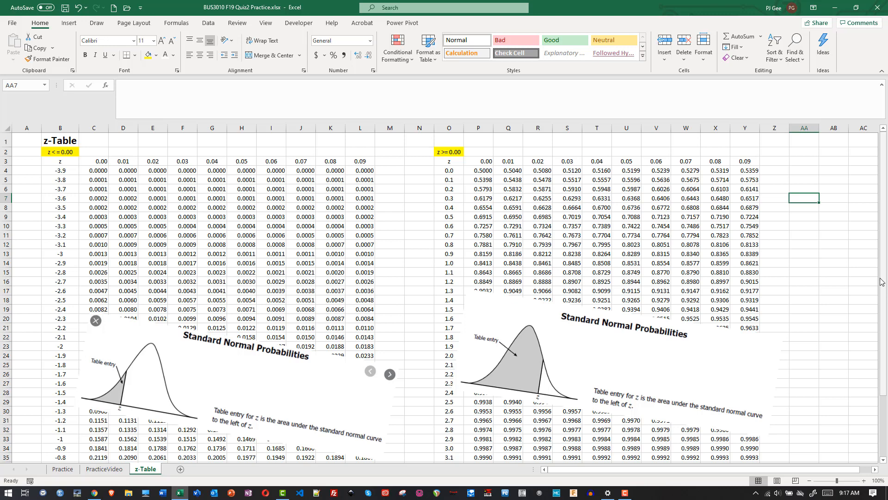
{"action": "left_click_drag", "start_coordinate": [885, 296], "coordinate": [878, 361]}
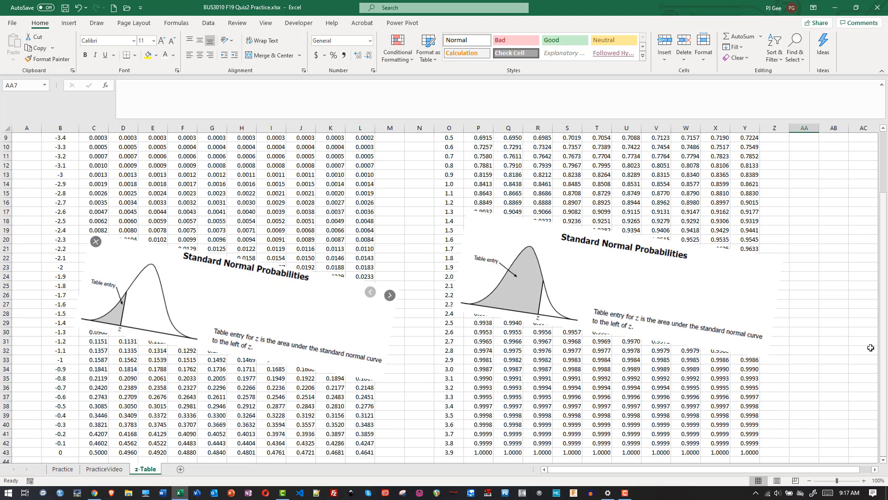
{"action": "left_click", "coordinate": [115, 472]}
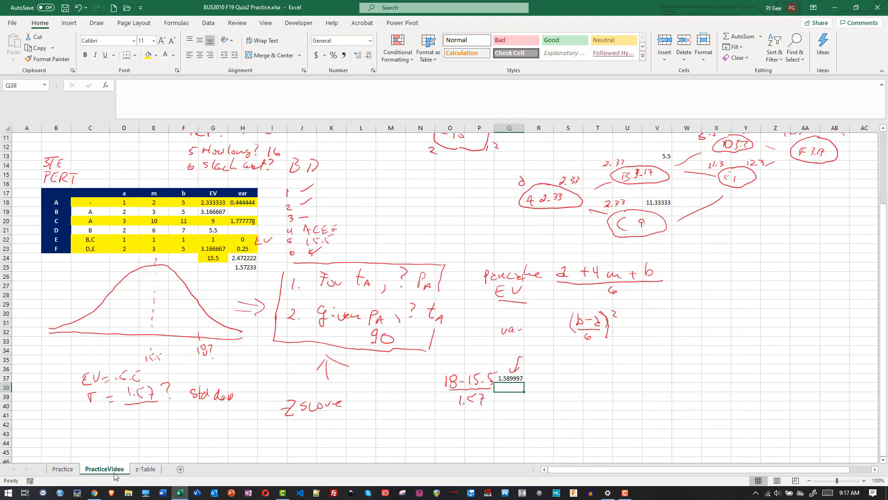
{"action": "left_click", "coordinate": [140, 469]}
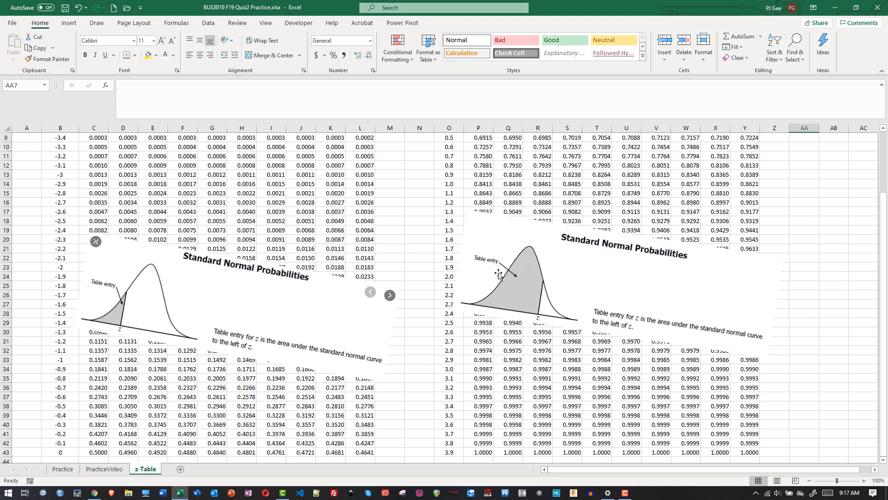
{"action": "left_click_drag", "start_coordinate": [498, 273], "coordinate": [471, 416]}
{"action": "left_click", "coordinate": [513, 354]}
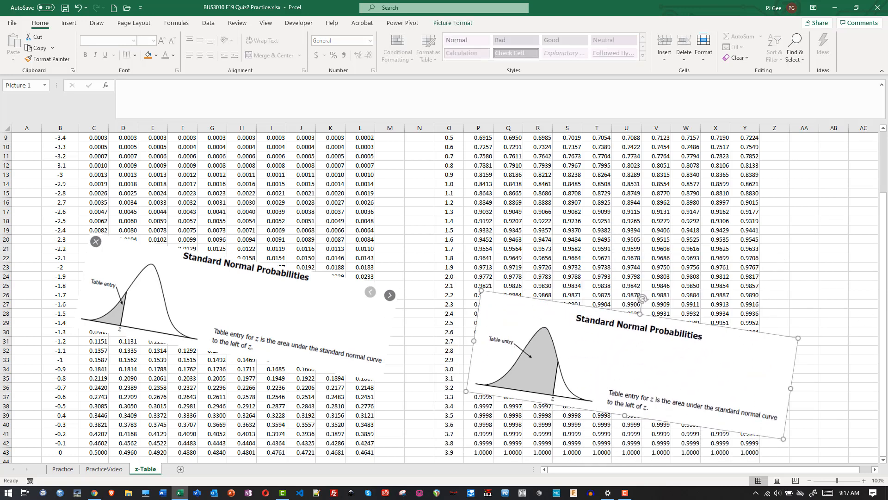
- Look up z = 1.59 in the z >= 0.00 table at row 1.5, column 0.09, and copy the probability from cell Y19
{"action": "left_click_drag", "start_coordinate": [886, 319], "coordinate": [886, 252]}
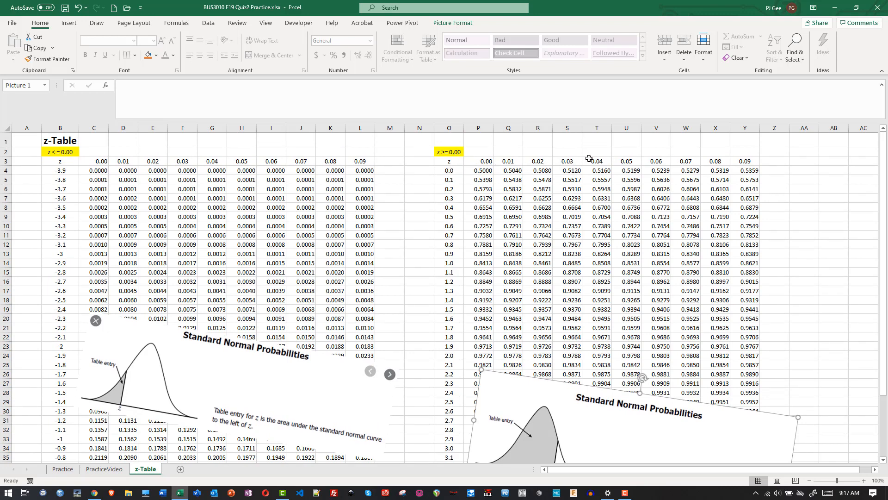
{"action": "left_click_drag", "start_coordinate": [589, 159], "coordinate": [449, 171]}
{"action": "left_click", "coordinate": [448, 200]}
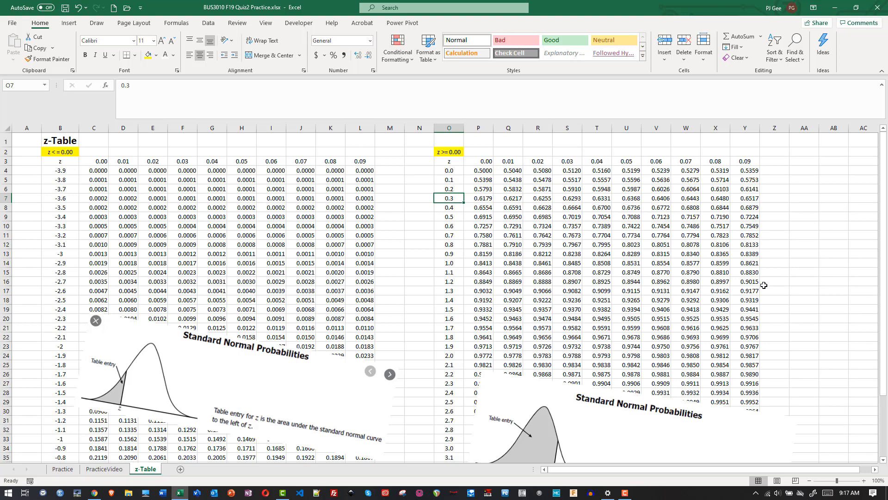
{"action": "left_click", "coordinate": [452, 309]}
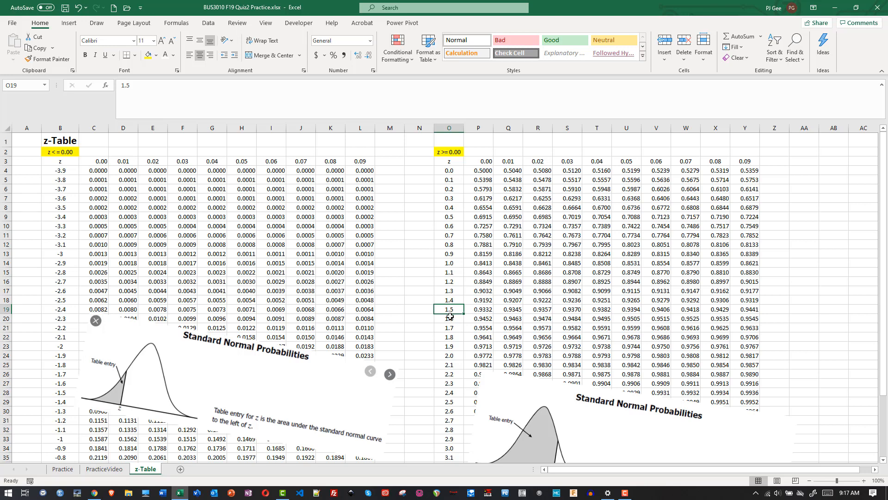
{"action": "left_click", "coordinate": [748, 307]}
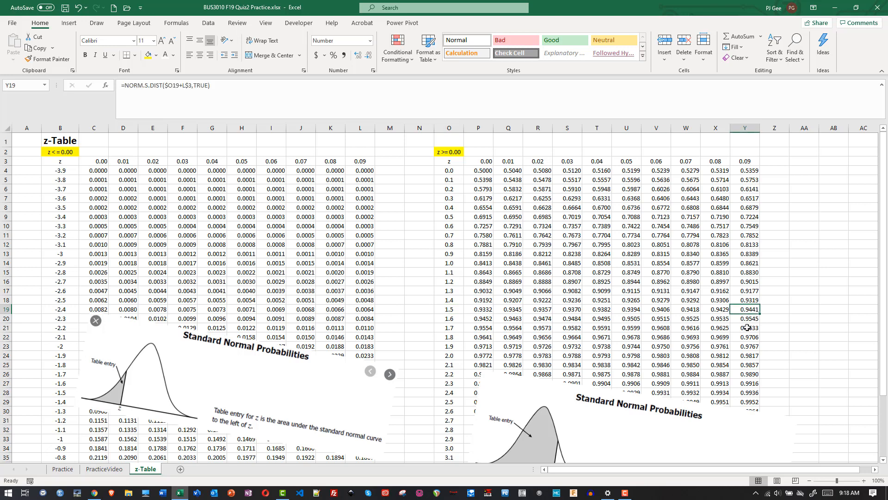
{"action": "double_click", "coordinate": [752, 318]}
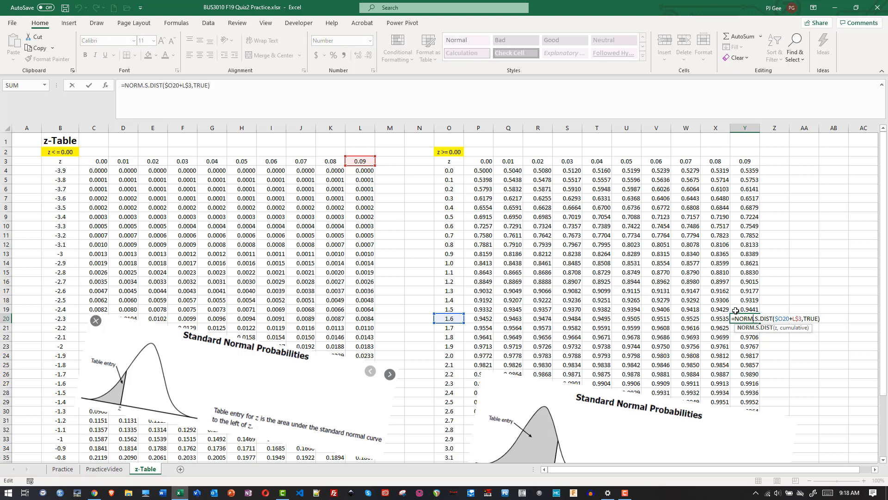
{"action": "left_click", "coordinate": [747, 311]}
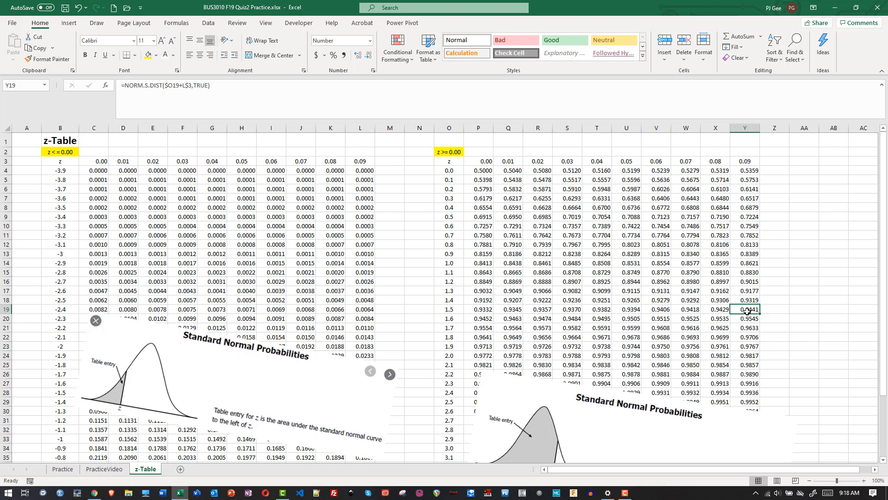
{"action": "key", "text": "ctrl+c"}
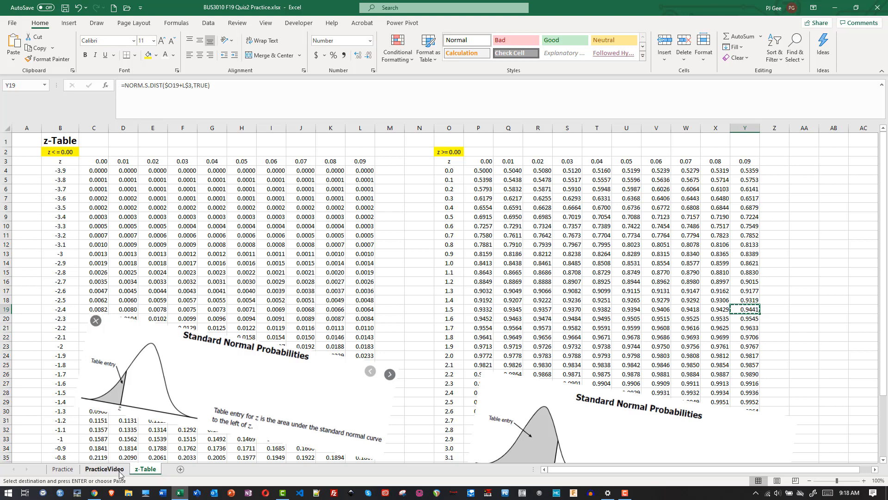
- Paste the copied probability as a value into cell S37 of the PracticeVideo sheet
{"action": "left_click", "coordinate": [104, 468]}
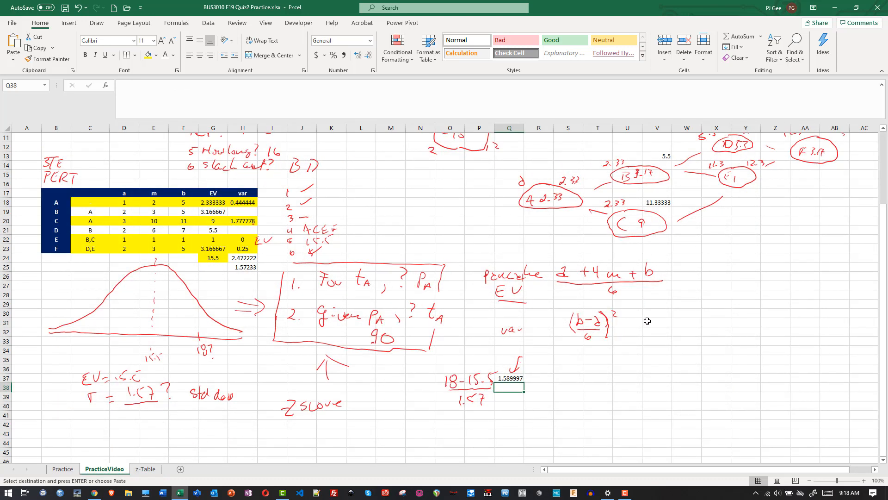
{"action": "left_click", "coordinate": [561, 380]}
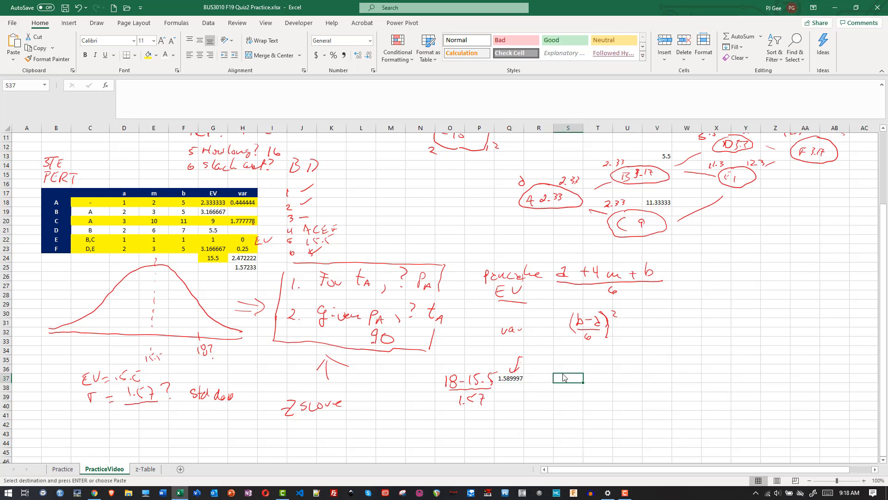
{"action": "right_click", "coordinate": [563, 377]}
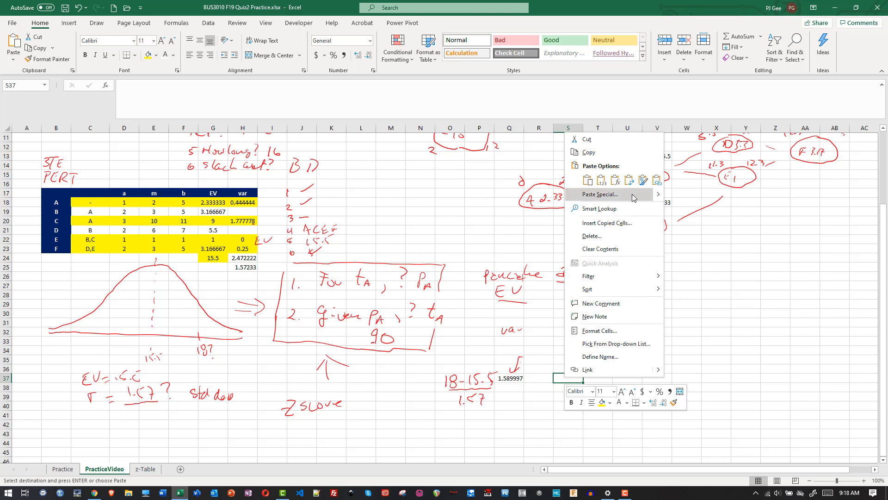
{"action": "left_click", "coordinate": [601, 181]}
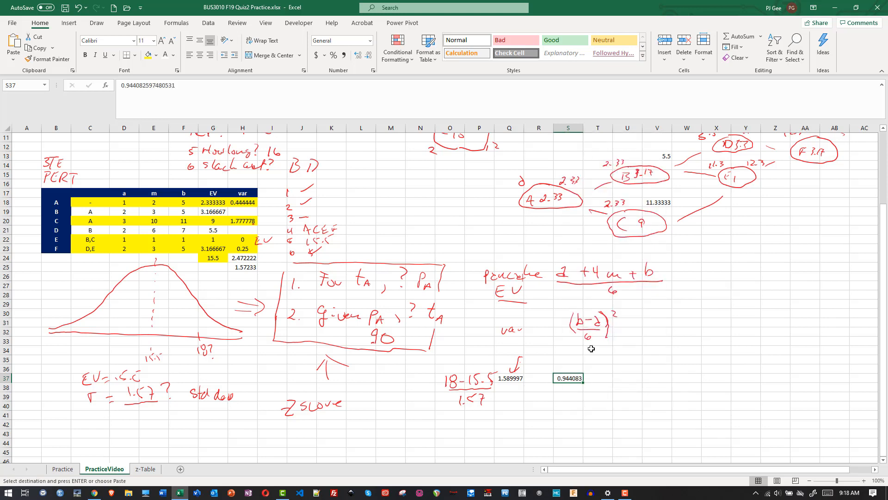
- Format the probability in cell S37 as a percentage with two decimals and circle it by hand
{"action": "left_click", "coordinate": [600, 380]}
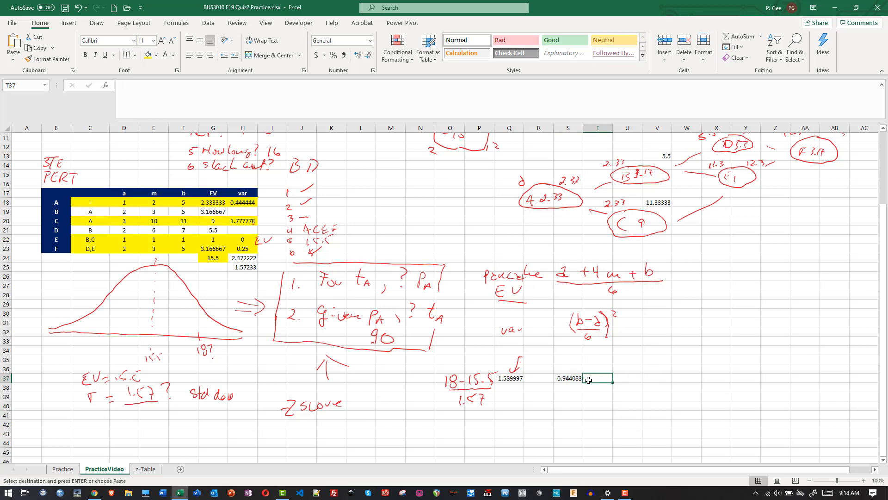
{"action": "left_click", "coordinate": [569, 379]}
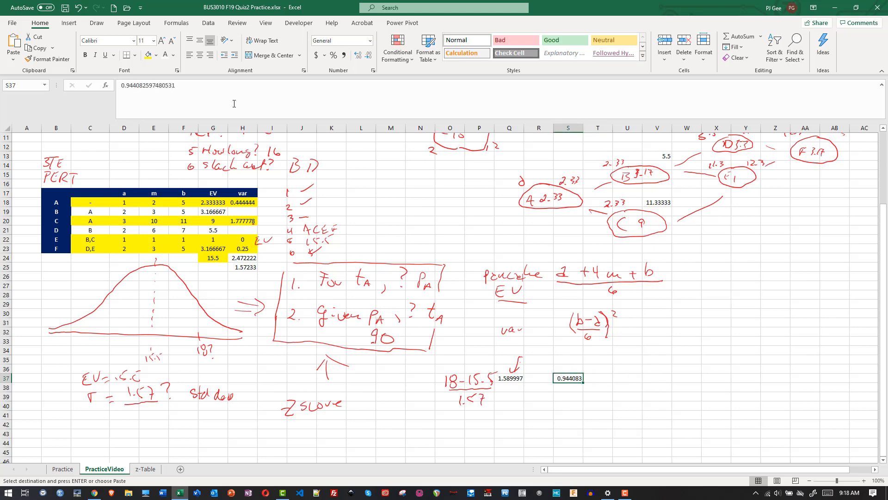
{"action": "left_click", "coordinate": [333, 55]}
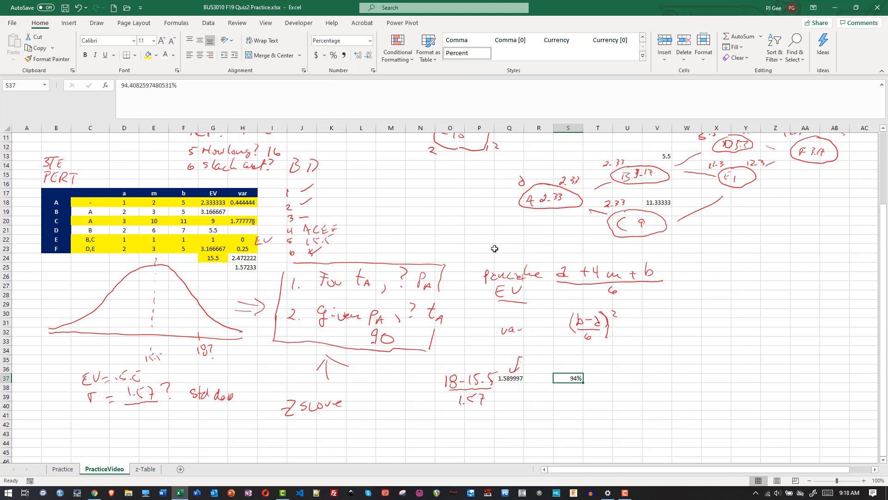
{"action": "left_click", "coordinate": [357, 57]}
{"action": "left_click", "coordinate": [356, 57]}
{"action": "left_click", "coordinate": [681, 430]}
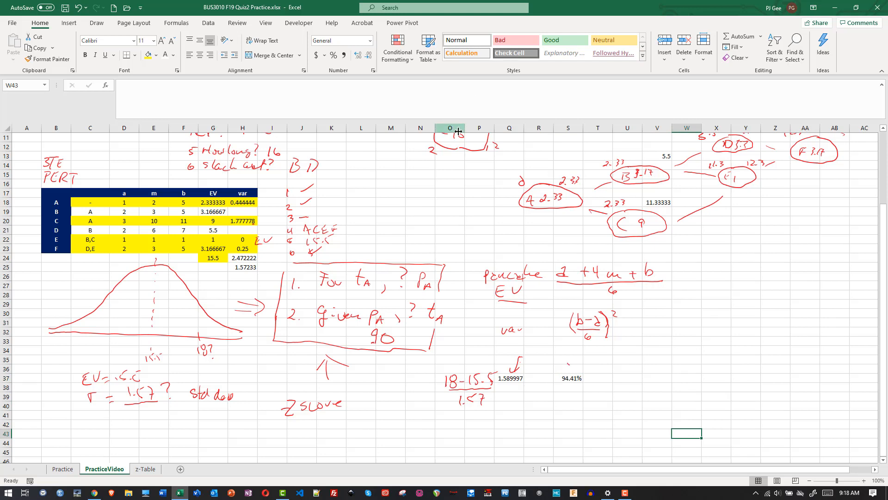
{"action": "left_click_drag", "start_coordinate": [568, 364], "coordinate": [557, 360]}
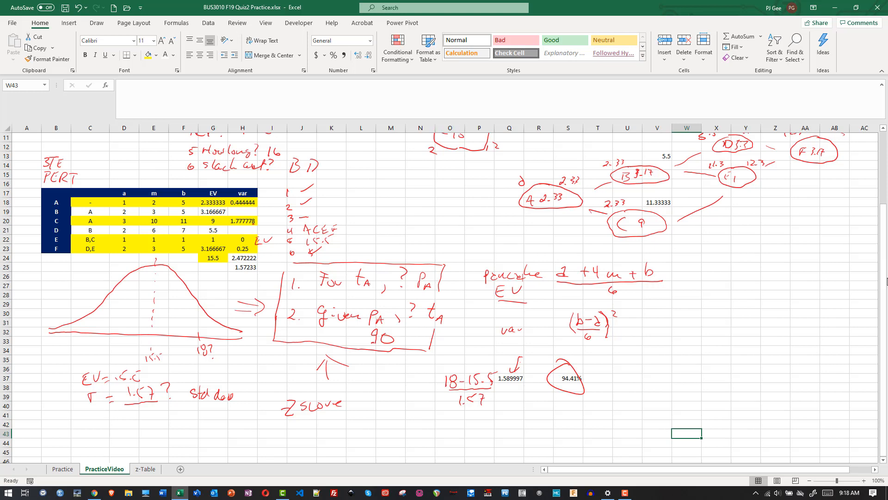
- Handwrite the target probability "90%" below the z-score calculation on the PracticeVideo sheet and draw a bracket under it
{"action": "left_click_drag", "start_coordinate": [885, 283], "coordinate": [879, 322]}
{"action": "mouse_move", "coordinate": [452, 419]}
{"action": "left_mouse_down"}
{"action": "mouse_move", "coordinate": [443, 421]}
{"action": "mouse_move", "coordinate": [458, 439]}
{"action": "mouse_move", "coordinate": [465, 422]}
{"action": "left_mouse_up"}
{"action": "mouse_move", "coordinate": [470, 418]}
{"action": "left_mouse_down"}
{"action": "mouse_move", "coordinate": [469, 429]}
{"action": "mouse_move", "coordinate": [477, 424]}
{"action": "left_mouse_up"}
{"action": "mouse_move", "coordinate": [445, 438]}
{"action": "left_mouse_down"}
{"action": "mouse_move", "coordinate": [445, 448]}
{"action": "mouse_move", "coordinate": [479, 445]}
{"action": "left_mouse_up"}
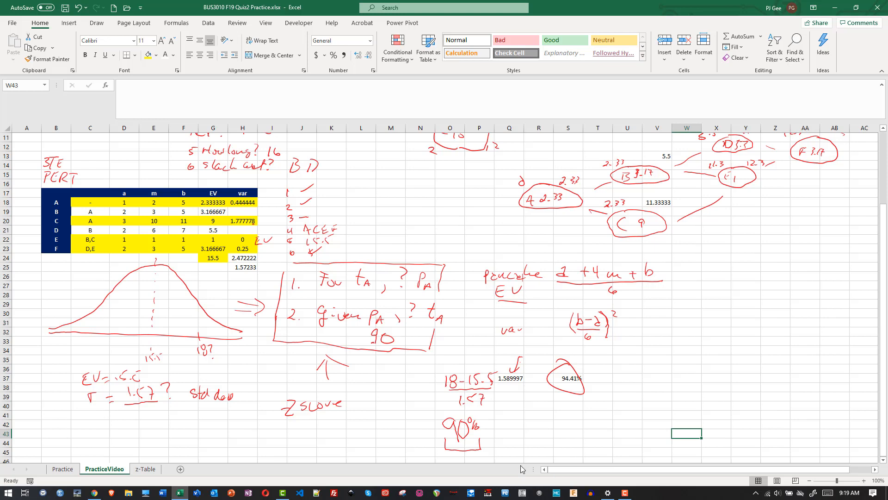
- On the z-Table sheet, highlight the probability closest to 90% (cell X16) in yellow and locate its z row 1.2
{"action": "left_click", "coordinate": [143, 469]}
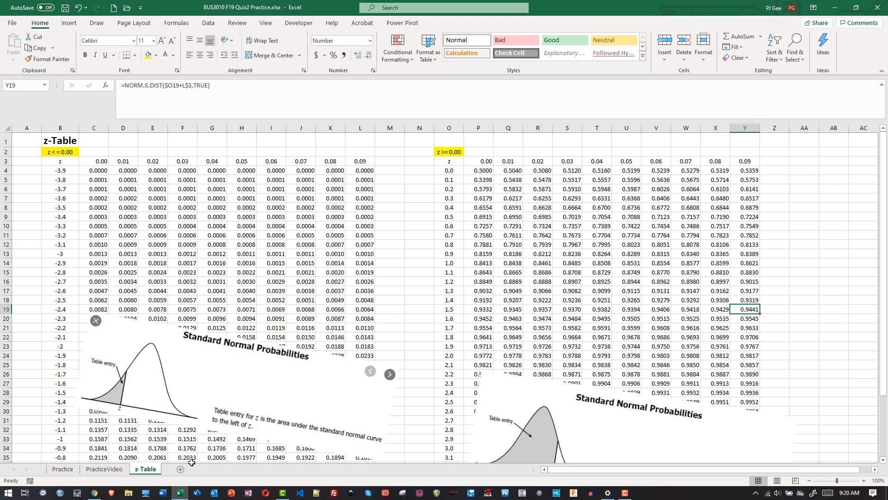
{"action": "left_click", "coordinate": [718, 283]}
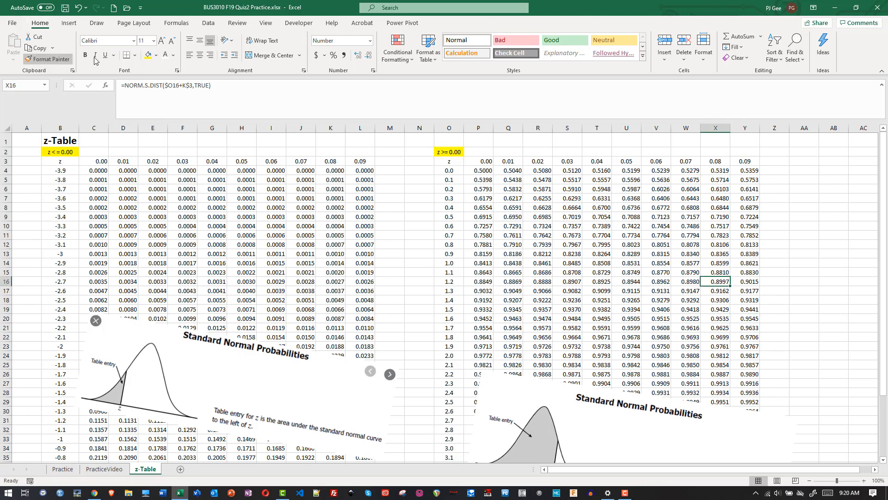
{"action": "left_click", "coordinate": [151, 57]}
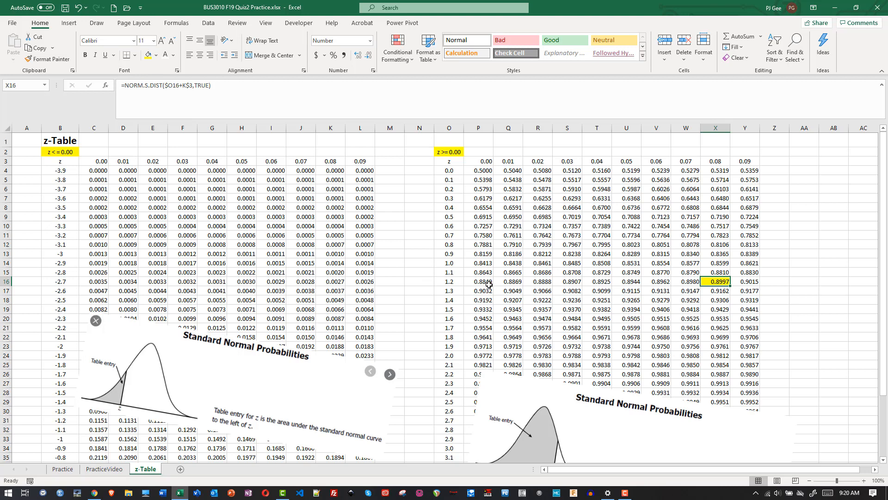
{"action": "left_click", "coordinate": [453, 284]}
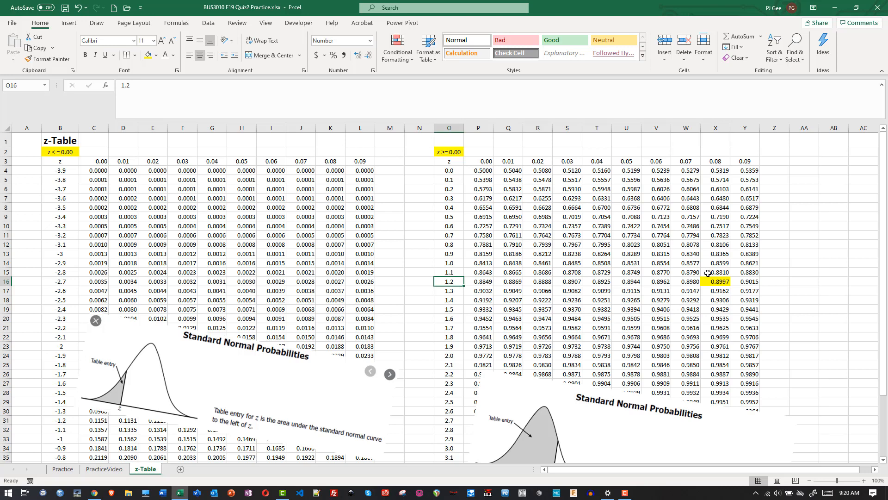
- Return to the PracticeVideo sheet and handwrite "= 1.28 =" after the 90% note
{"action": "key", "text": "F10"}
{"action": "key", "text": "alt+Tab"}
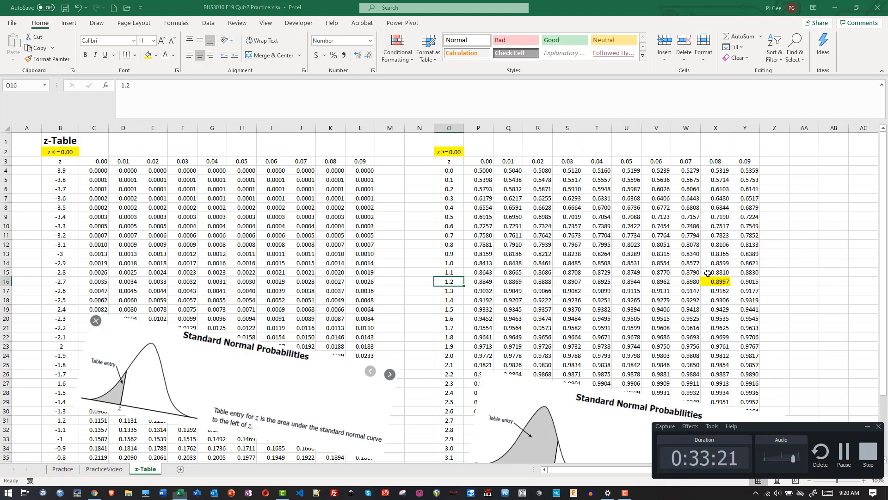
{"action": "left_click", "coordinate": [122, 470]}
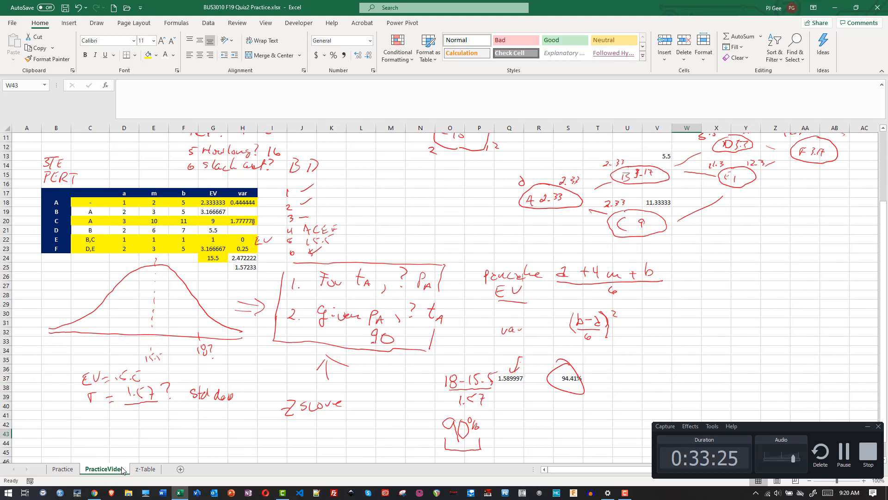
{"action": "mouse_move", "coordinate": [490, 422]}
{"action": "left_mouse_down"}
{"action": "mouse_move", "coordinate": [558, 427]}
{"action": "mouse_move", "coordinate": [569, 419]}
{"action": "mouse_move", "coordinate": [561, 427]}
{"action": "left_mouse_up"}
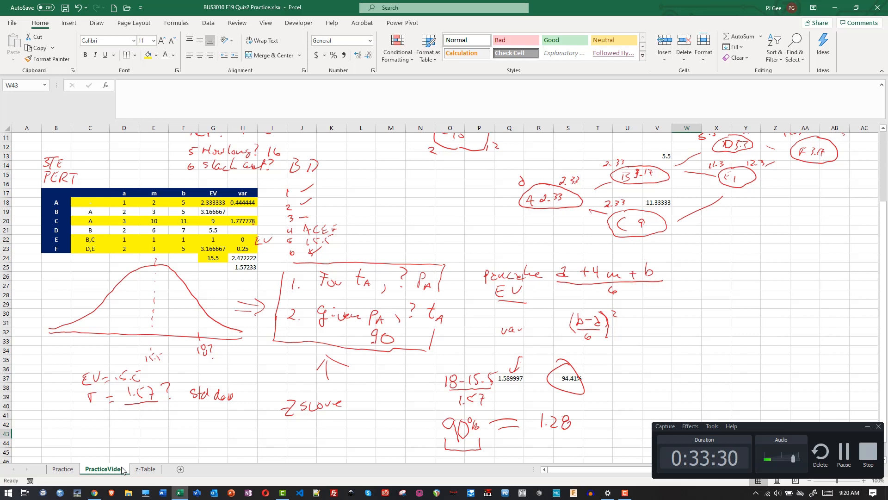
{"action": "left_click", "coordinate": [868, 427]}
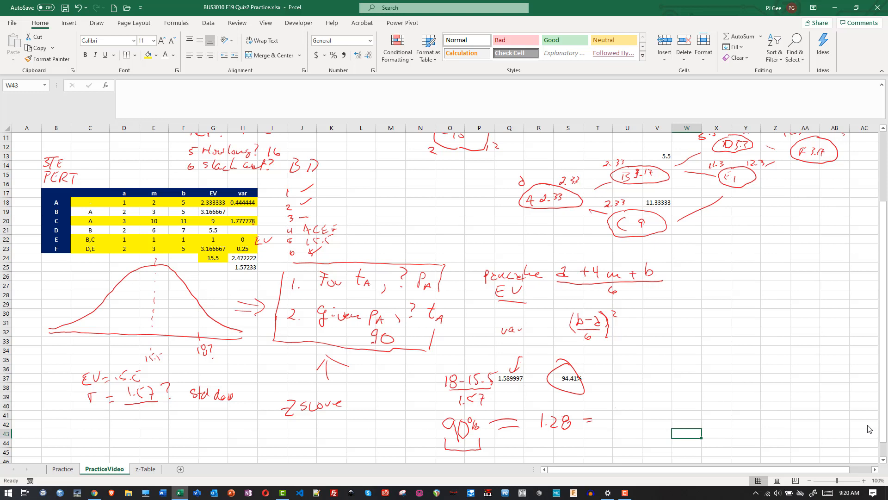
- Handwrite the fraction (X? − X̄) over 1.57 after "1.28 =" and draw an arrow from the denominator toward 1.28
{"action": "mouse_move", "coordinate": [615, 407]}
{"action": "left_mouse_down"}
{"action": "mouse_move", "coordinate": [623, 414]}
{"action": "mouse_move", "coordinate": [614, 414]}
{"action": "left_mouse_up"}
{"action": "left_click_drag", "start_coordinate": [650, 402], "coordinate": [657, 413]}
{"action": "mouse_move", "coordinate": [656, 399]}
{"action": "left_mouse_down"}
{"action": "mouse_move", "coordinate": [646, 415]}
{"action": "mouse_move", "coordinate": [656, 391]}
{"action": "left_mouse_up"}
{"action": "left_click_drag", "start_coordinate": [616, 425], "coordinate": [665, 422]}
{"action": "left_click_drag", "start_coordinate": [653, 426], "coordinate": [646, 435]}
{"action": "left_click_drag", "start_coordinate": [624, 433], "coordinate": [582, 431]}
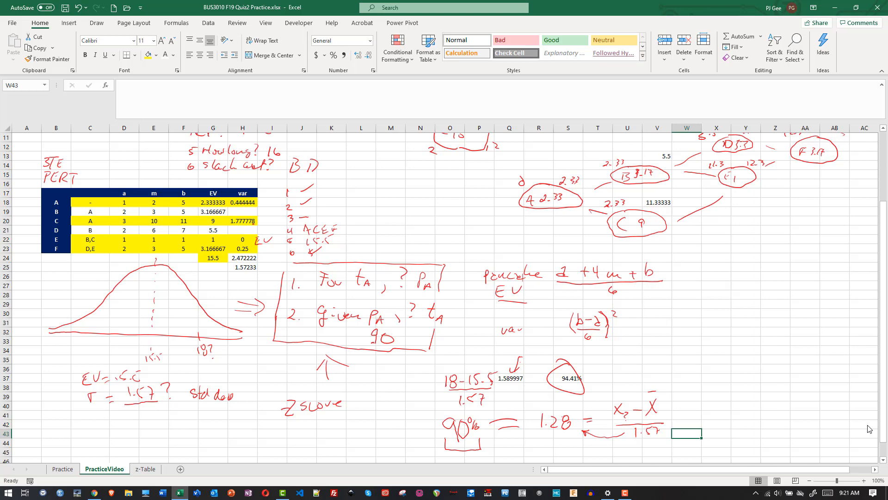
- Handwrite the rearranged equation "X? = 1.28 (1.57) + 15.5" beside the fraction
{"action": "left_click_drag", "start_coordinate": [719, 391], "coordinate": [719, 401]}
{"action": "left_click_drag", "start_coordinate": [771, 392], "coordinate": [776, 396]}
{"action": "left_click_drag", "start_coordinate": [779, 388], "coordinate": [817, 396]}
{"action": "left_click", "coordinate": [825, 393]}
{"action": "mouse_move", "coordinate": [831, 386]}
{"action": "left_mouse_down"}
{"action": "mouse_move", "coordinate": [829, 396]}
{"action": "mouse_move", "coordinate": [846, 393]}
{"action": "left_mouse_up"}
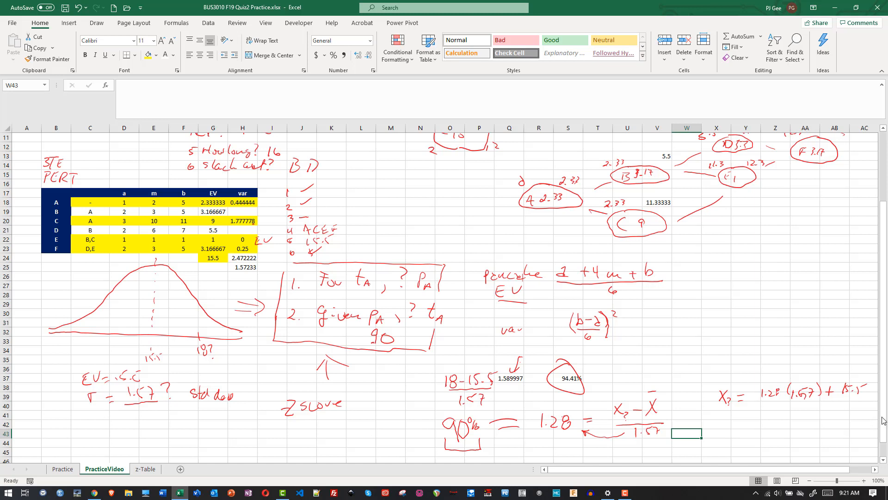
- Calculate the 90% completion time in cell Z41 with =(1.28*H25)+G24 and draw an arrow from X? to the result
{"action": "left_click", "coordinate": [776, 417]}
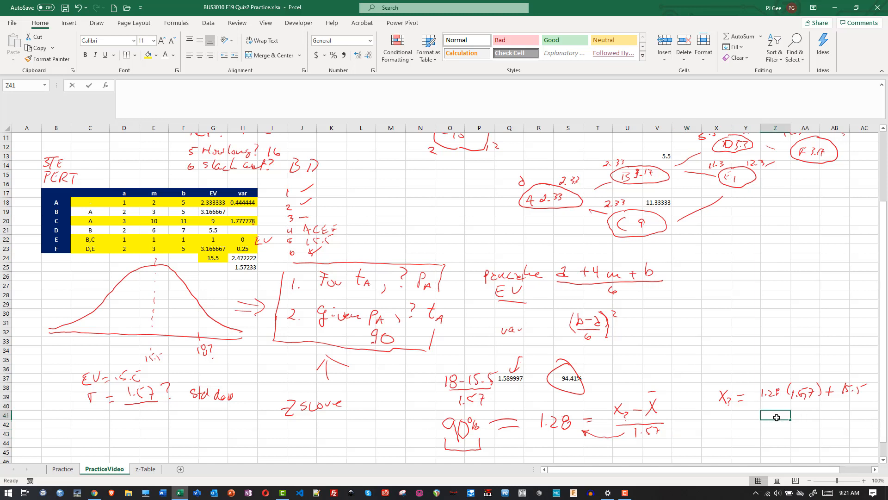
{"action": "type", "text": "="}
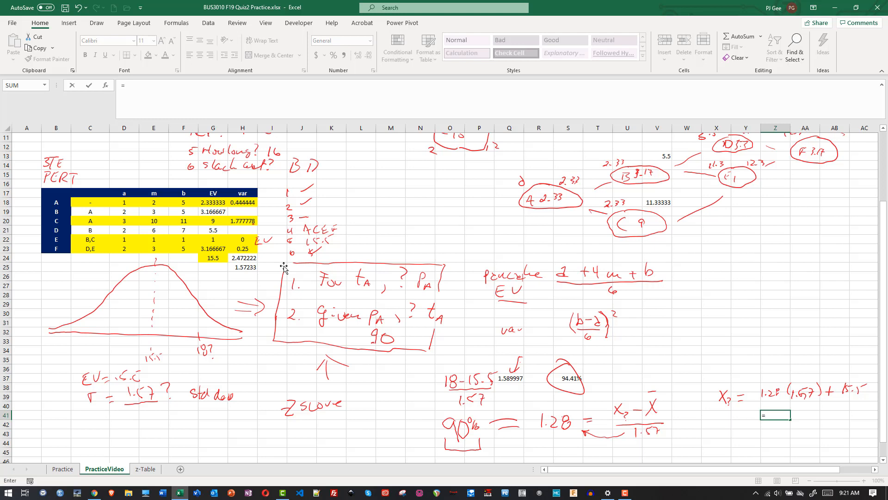
{"action": "type", "text": "1.28*"}
{"action": "left_click", "coordinate": [245, 268]}
{"action": "type", "text": ")"}
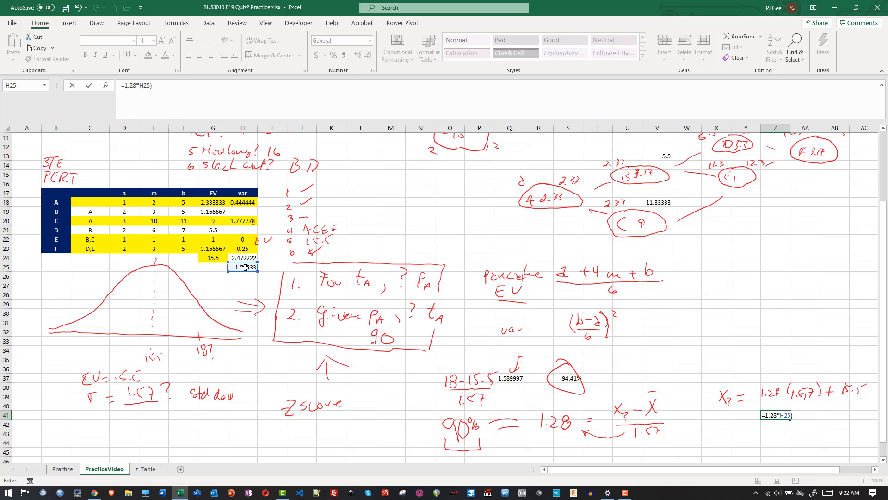
{"action": "left_click", "coordinate": [766, 417]}
{"action": "type", "text": "("}
{"action": "type", "text": "+"}
{"action": "left_click", "coordinate": [215, 256]}
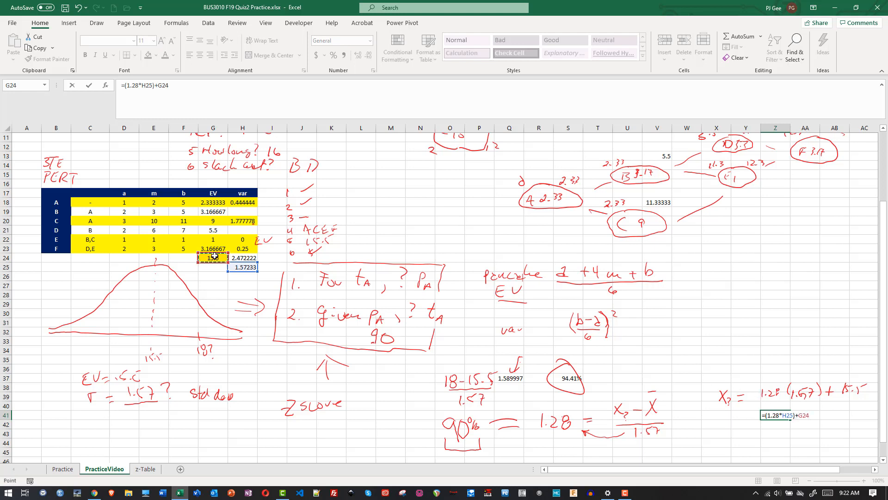
{"action": "key", "text": "Return"}
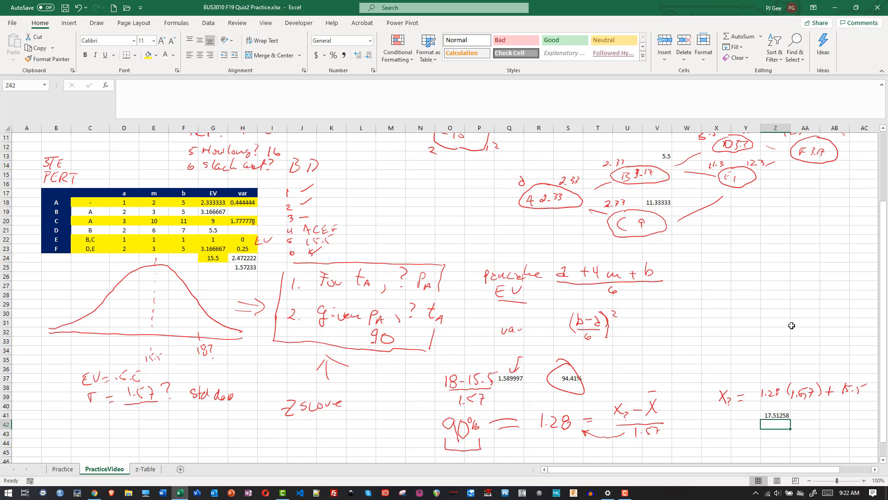
{"action": "left_click_drag", "start_coordinate": [725, 411], "coordinate": [750, 426]}
- Draw a long horizontal divider line below the finished work, around row 46, and handwrite "3TE PERT" beneath it
{"action": "left_click", "coordinate": [883, 460]}
{"action": "scroll", "coordinate": [884, 460], "scroll_direction": "down", "scroll_amount": 3}
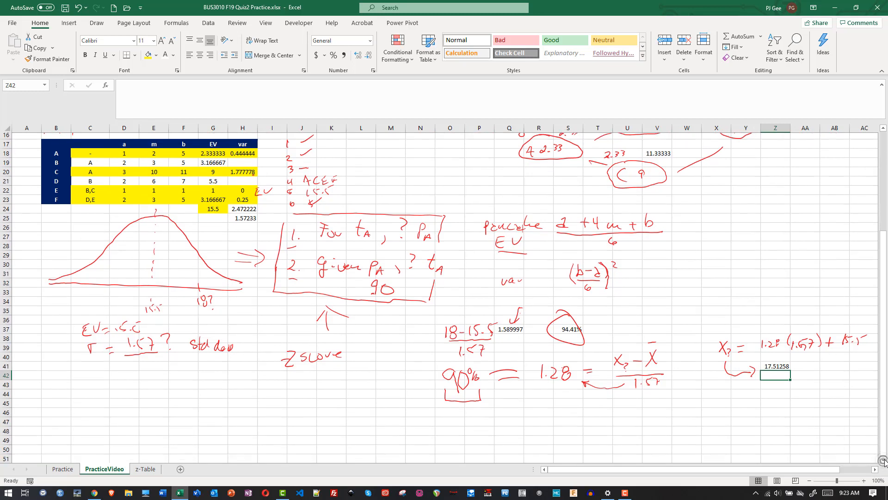
{"action": "left_click", "coordinate": [883, 459]}
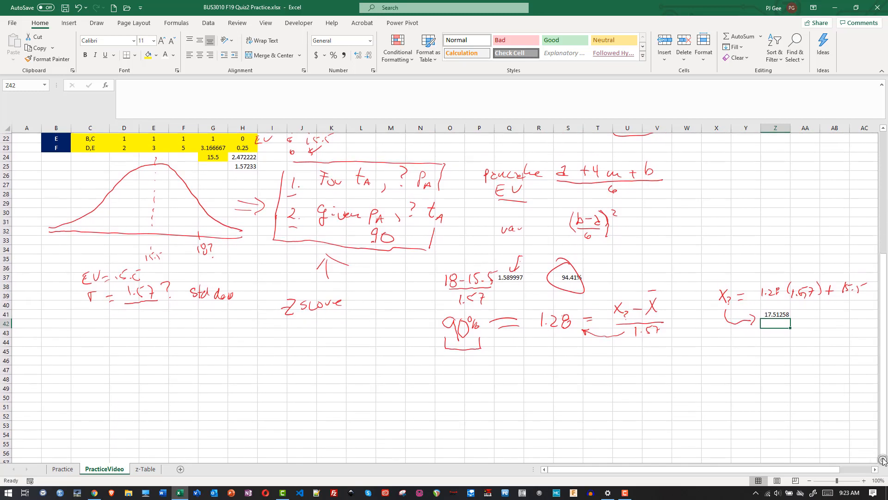
{"action": "left_click", "coordinate": [883, 459]}
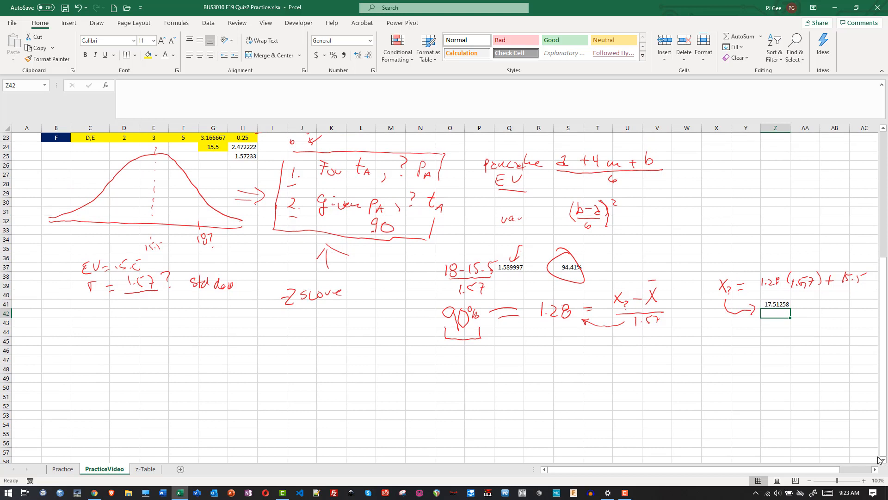
{"action": "mouse_move", "coordinate": [73, 347]}
{"action": "left_mouse_down"}
{"action": "mouse_move", "coordinate": [564, 352]}
{"action": "mouse_move", "coordinate": [804, 344]}
{"action": "left_mouse_up"}
{"action": "mouse_move", "coordinate": [169, 362]}
{"action": "left_mouse_down"}
{"action": "mouse_move", "coordinate": [175, 374]}
{"action": "mouse_move", "coordinate": [198, 360]}
{"action": "left_mouse_up"}
{"action": "mouse_move", "coordinate": [191, 364]}
{"action": "left_mouse_down"}
{"action": "mouse_move", "coordinate": [191, 374]}
{"action": "mouse_move", "coordinate": [218, 372]}
{"action": "left_mouse_up"}
{"action": "mouse_move", "coordinate": [218, 363]}
{"action": "left_mouse_down"}
{"action": "mouse_move", "coordinate": [233, 373]}
{"action": "mouse_move", "coordinate": [255, 364]}
{"action": "left_mouse_up"}
{"action": "left_click_drag", "start_coordinate": [250, 370], "coordinate": [250, 375]}
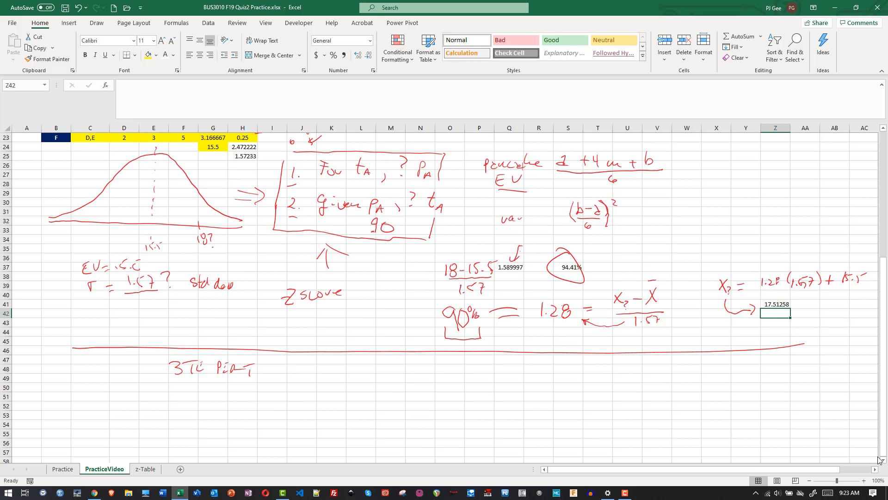
{"action": "key", "text": "alt+Tab"}
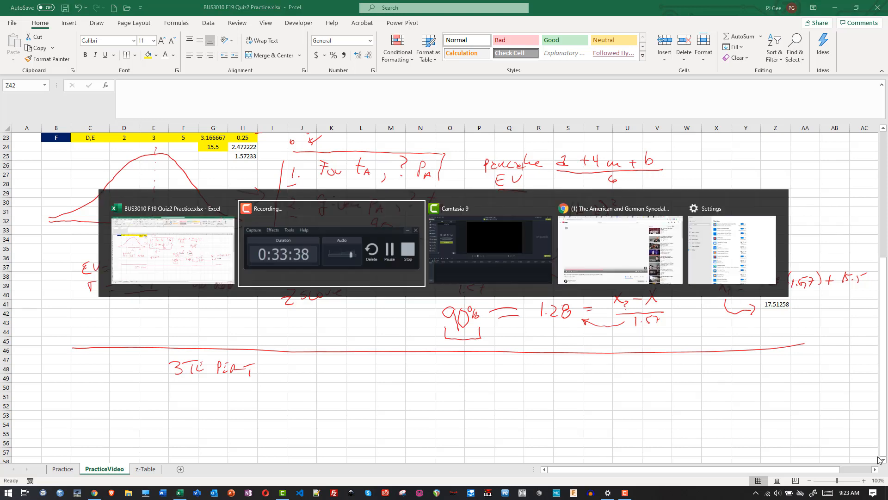